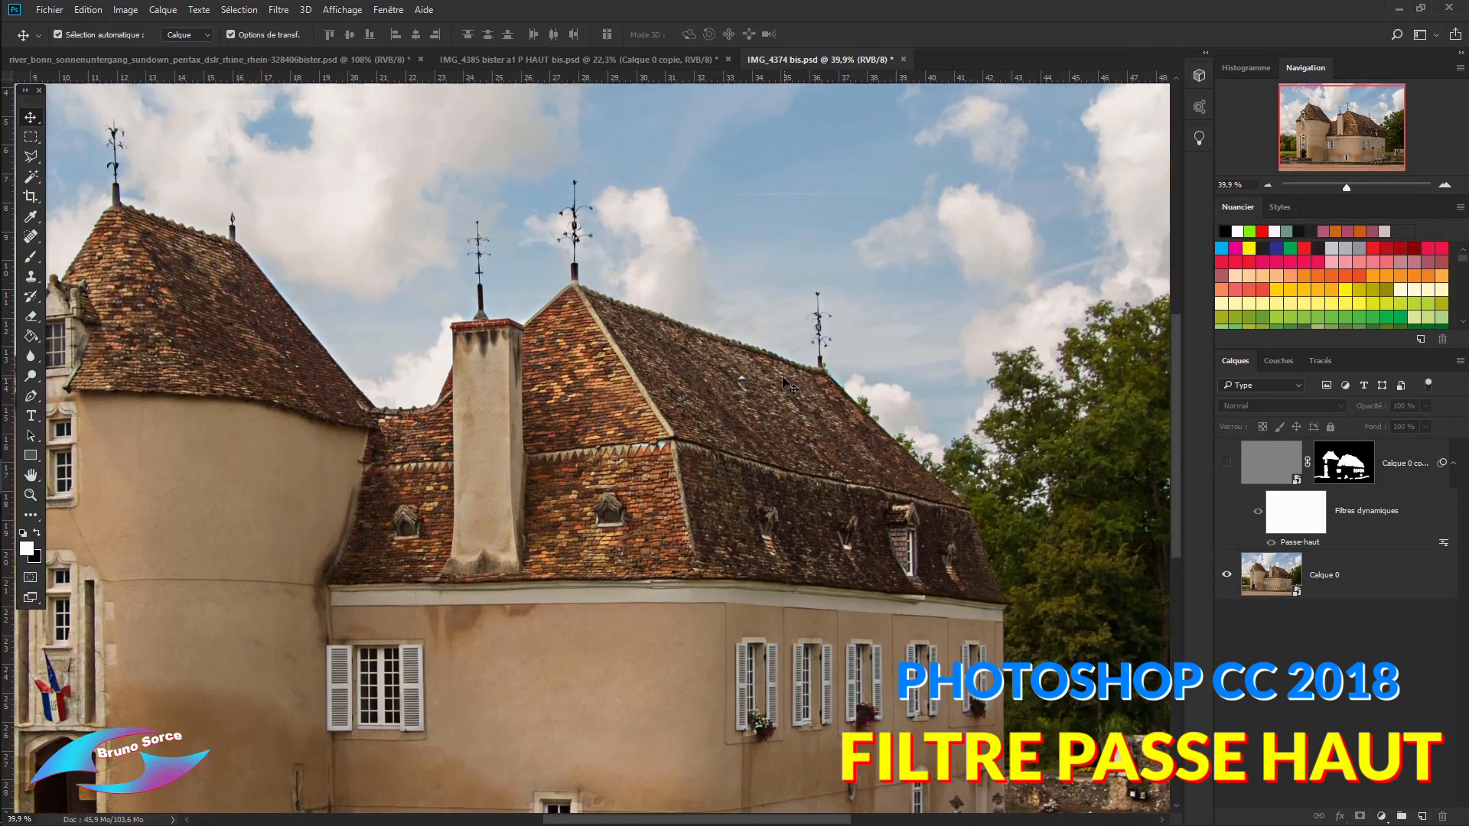
Compare the château's roof and walls with the high-pass layer above Calque 0 shown and hidden.
{"action": "scroll", "coordinate": [788, 387], "scroll_direction": "up", "scroll_amount": 2}
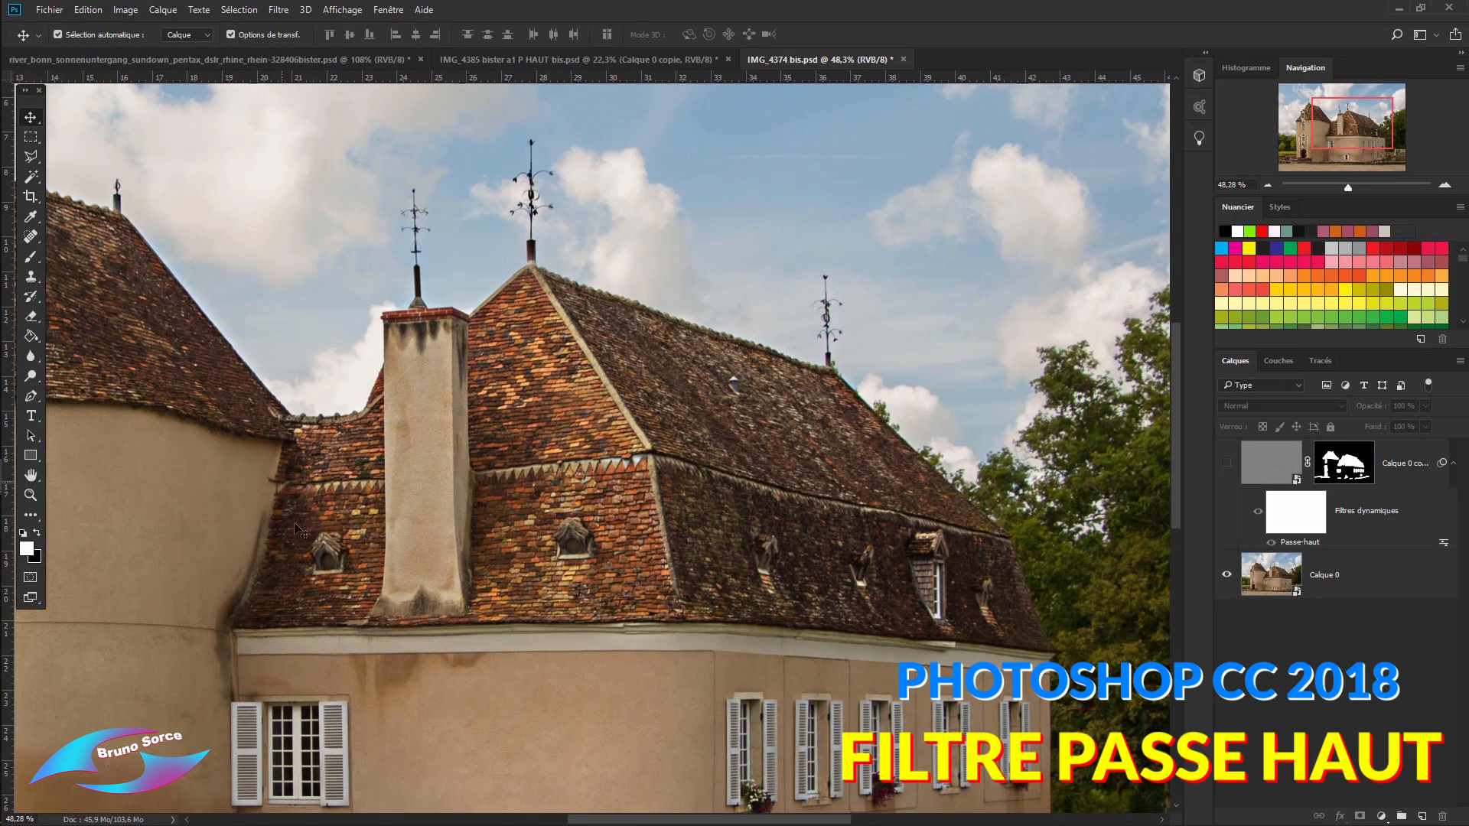
{"action": "left_click", "coordinate": [1225, 466]}
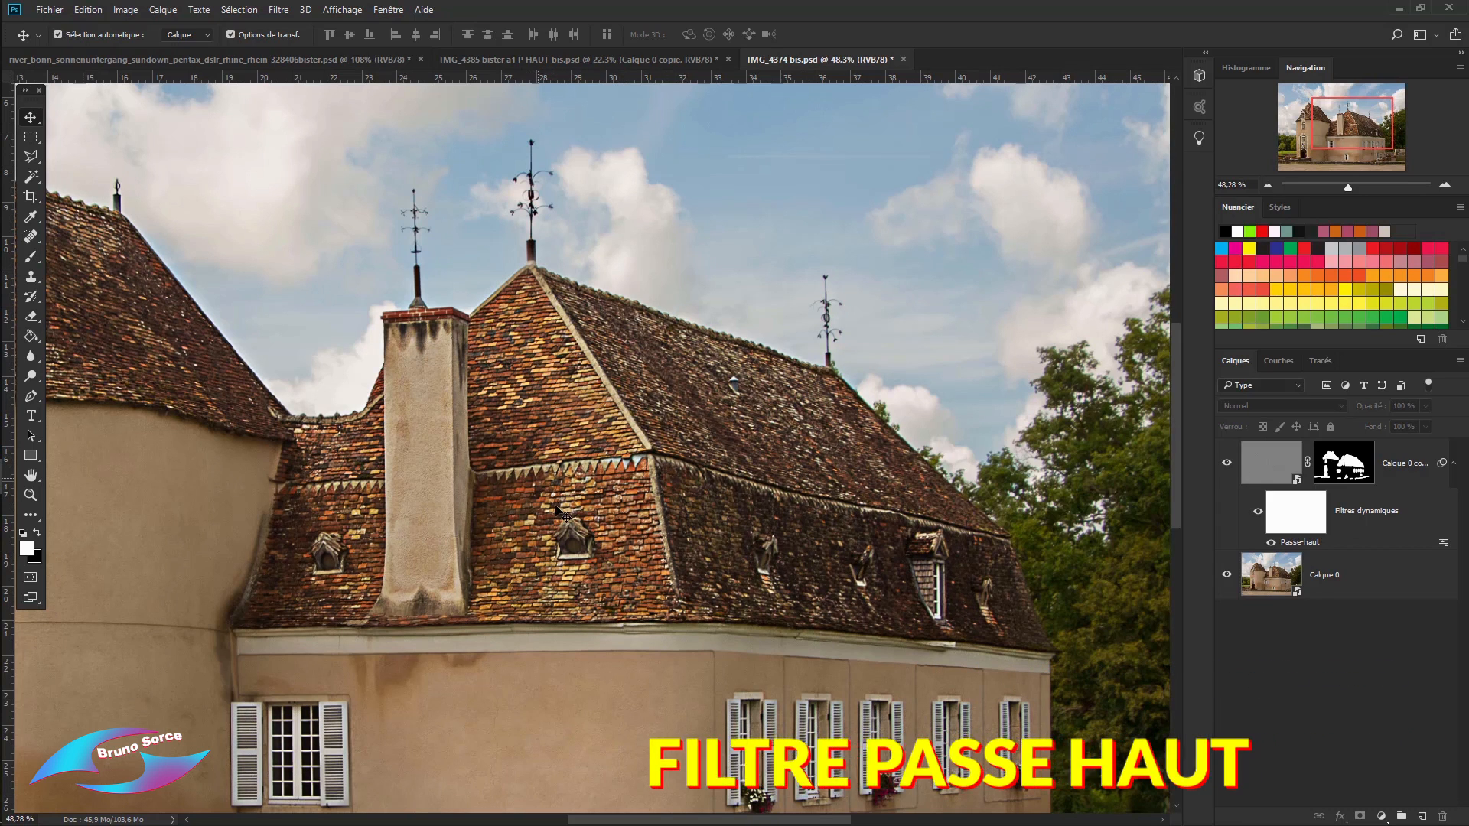
{"action": "left_click", "coordinate": [1225, 466]}
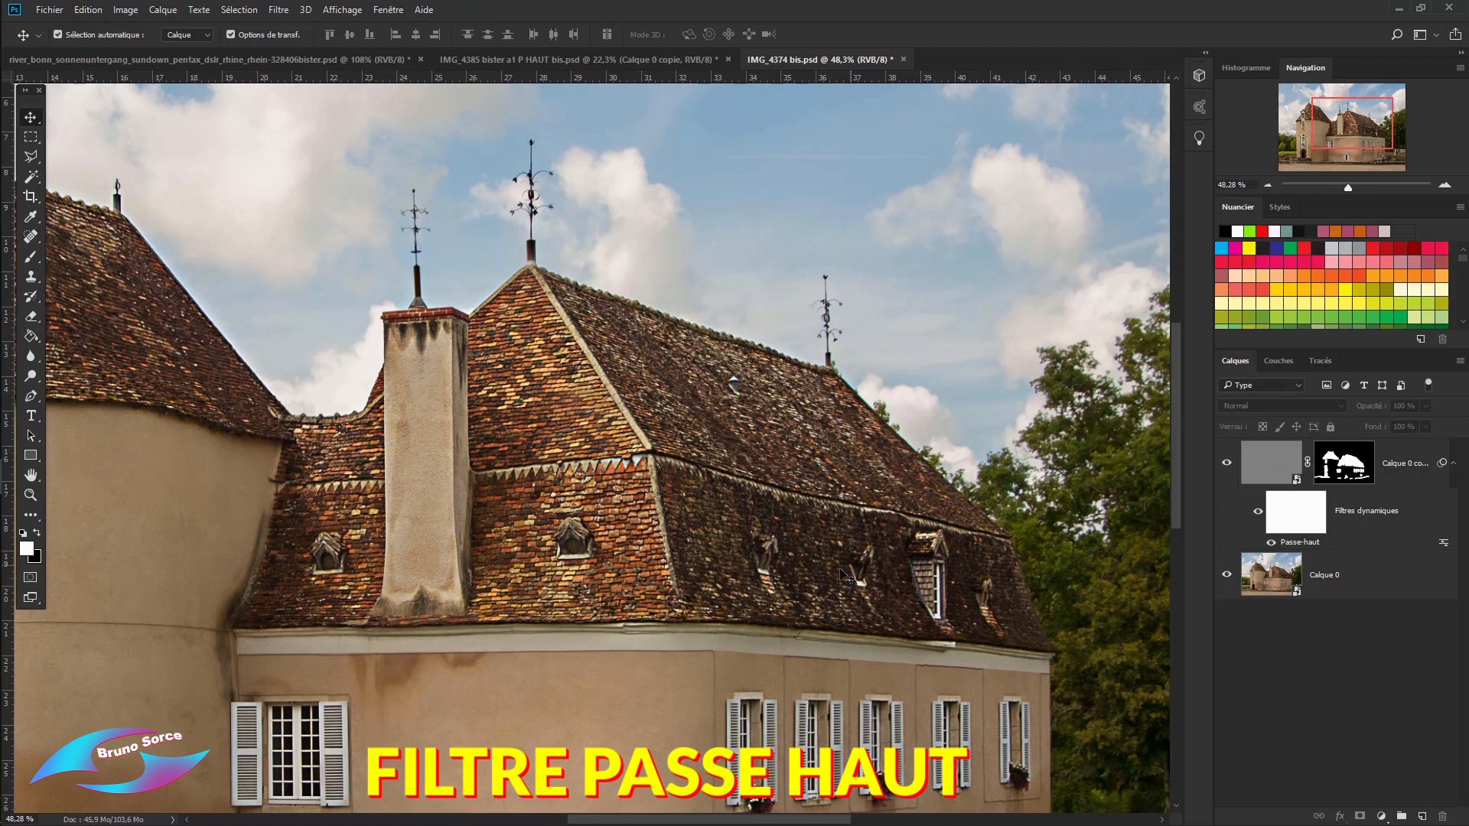
{"action": "scroll", "coordinate": [834, 581], "scroll_direction": "down", "scroll_amount": 5}
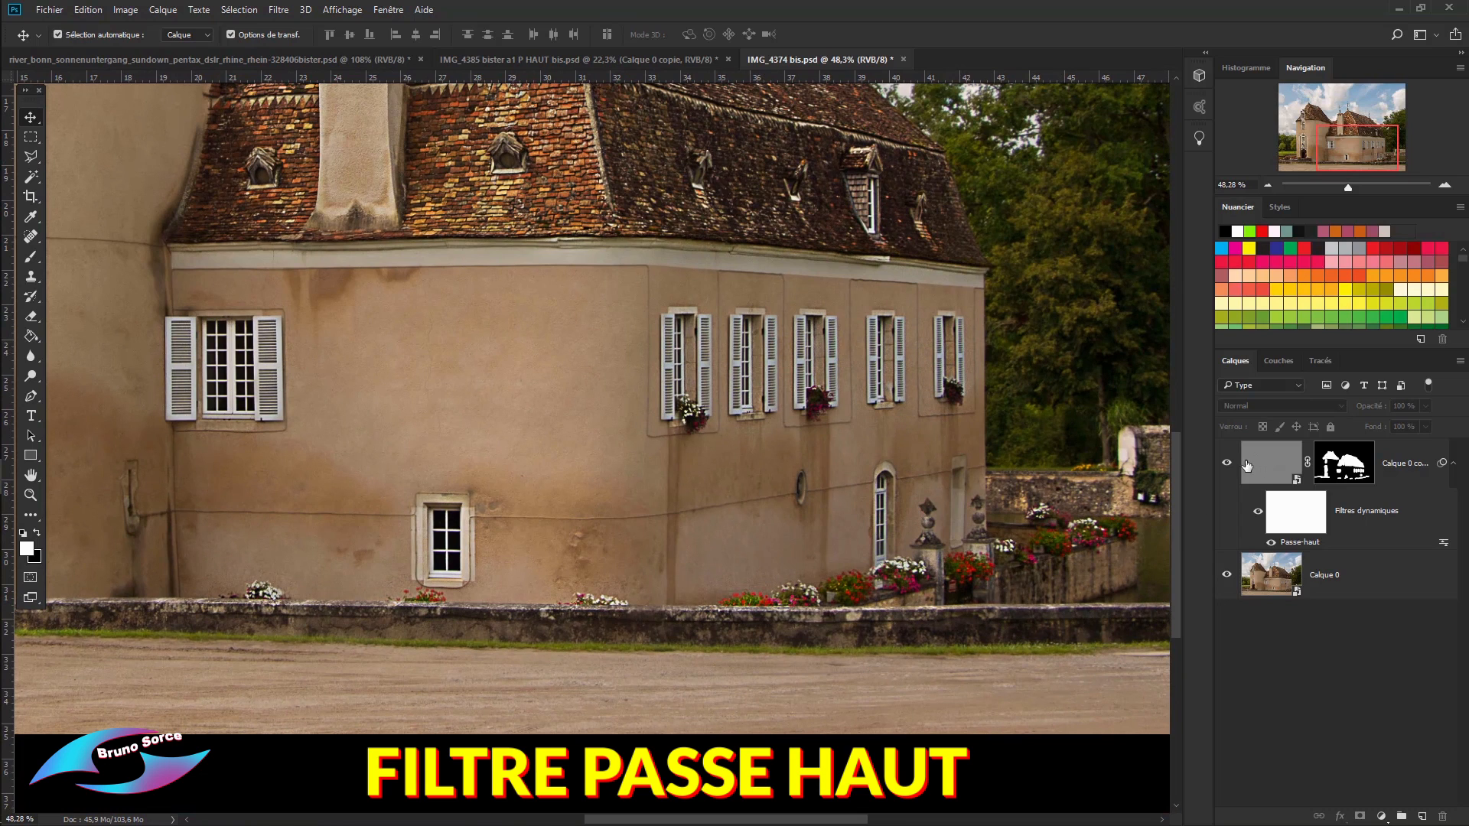
{"action": "left_click", "coordinate": [1227, 465]}
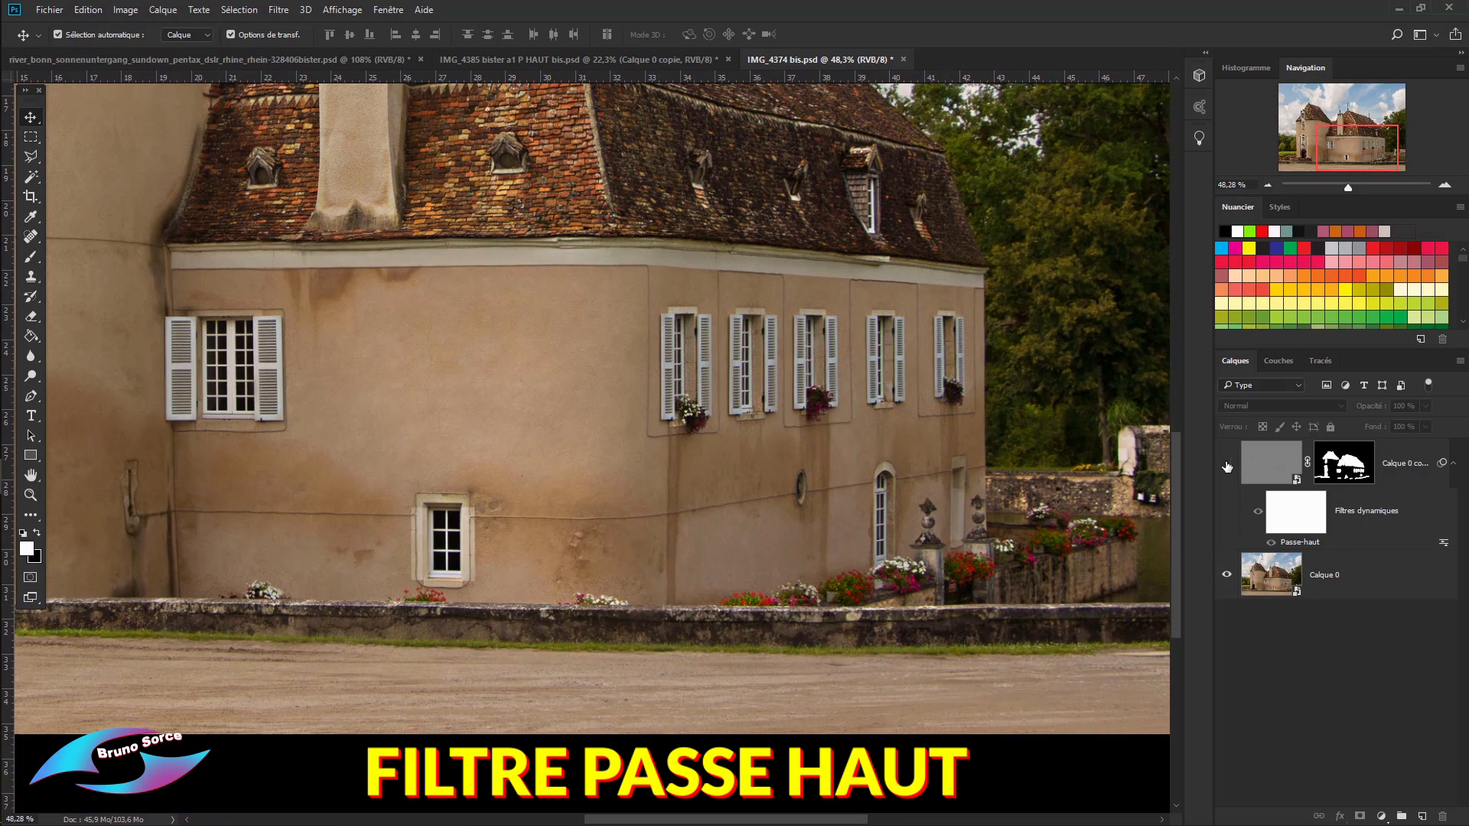
{"action": "left_click", "coordinate": [1227, 466]}
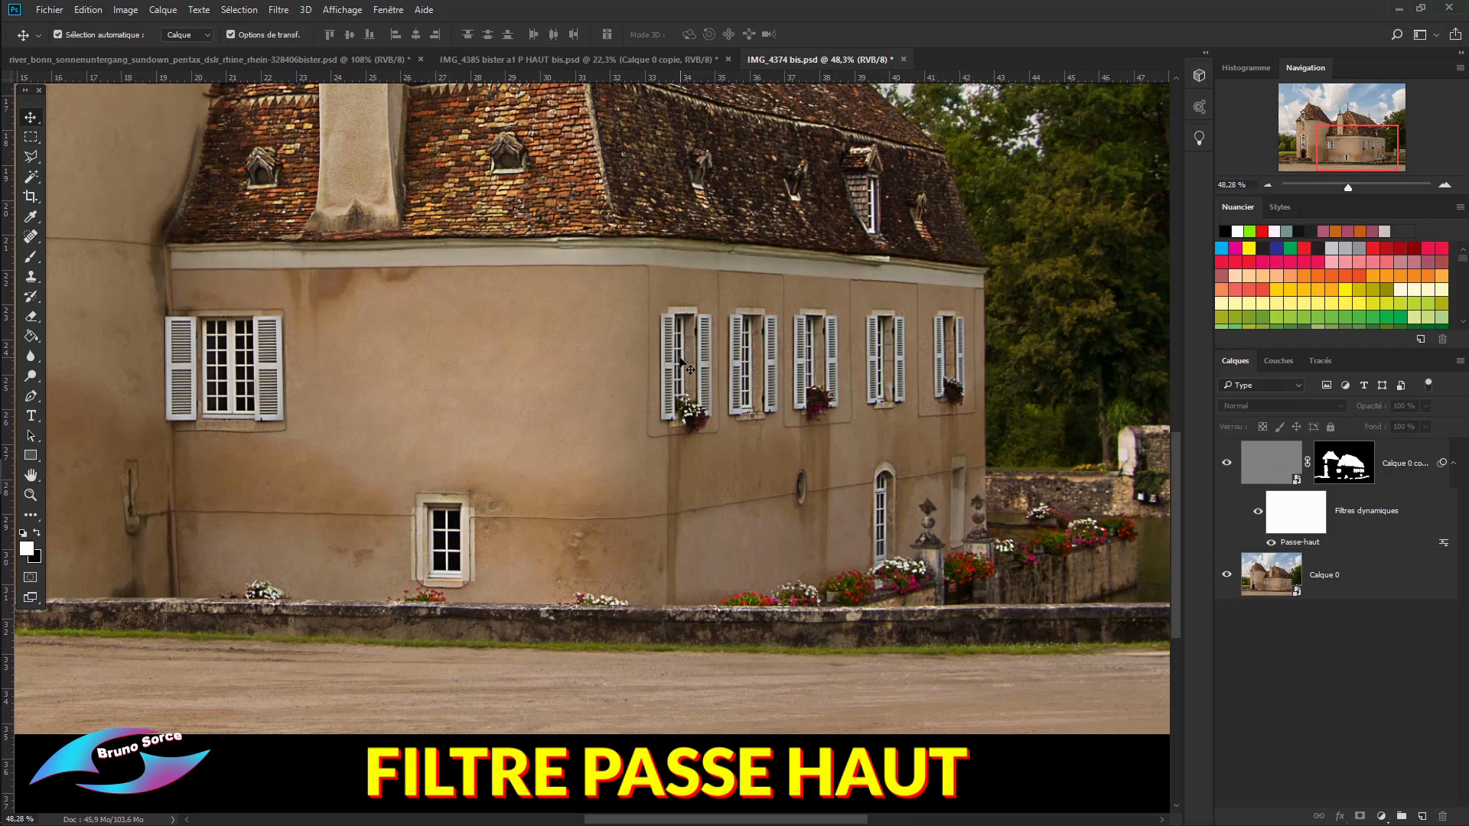
{"action": "key", "text": "ctrl+0"}
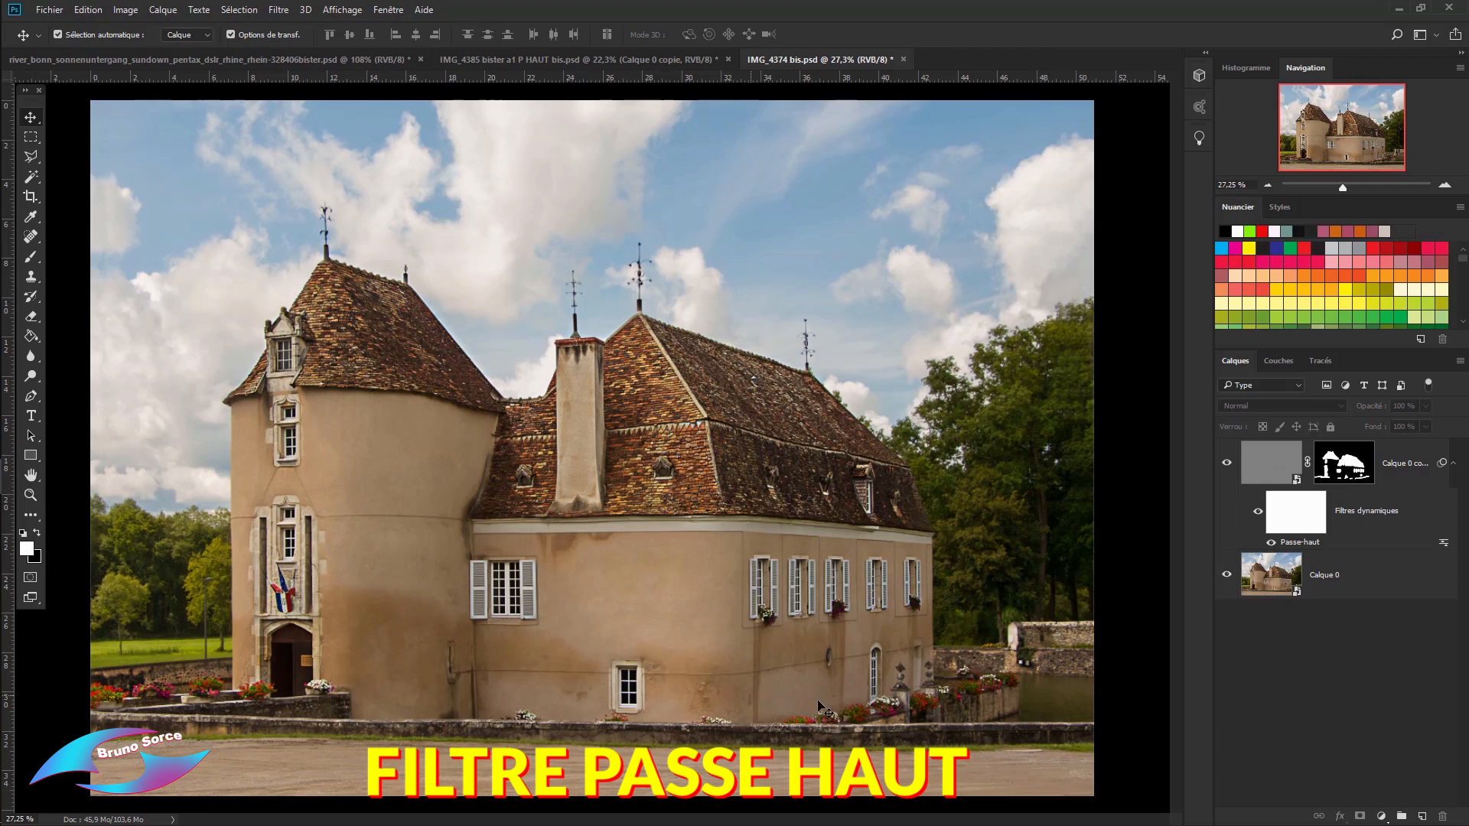
{"action": "scroll", "coordinate": [734, 450], "scroll_direction": "up", "scroll_amount": 1}
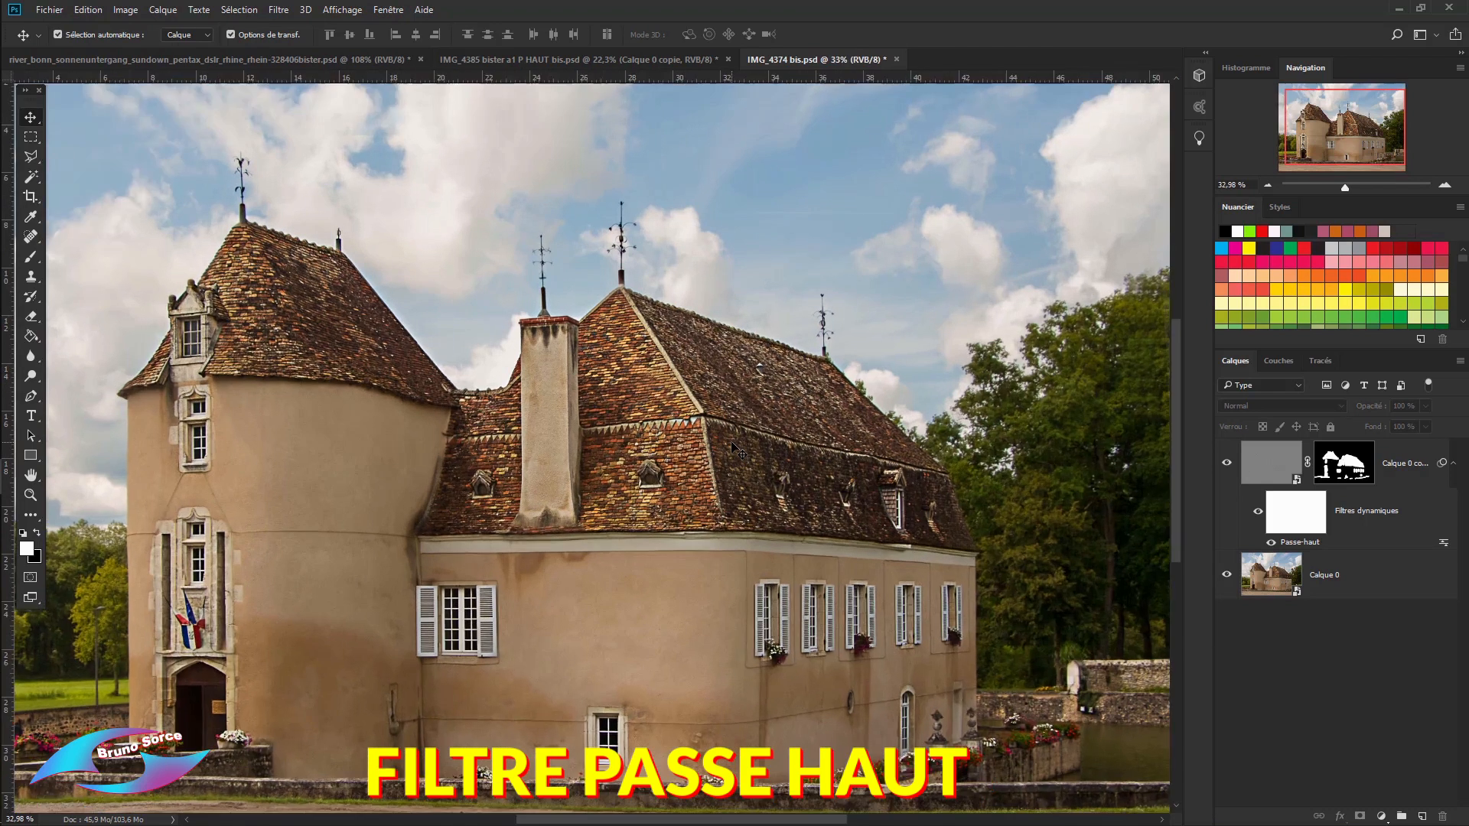
{"action": "scroll", "coordinate": [732, 444], "scroll_direction": "down", "scroll_amount": 1}
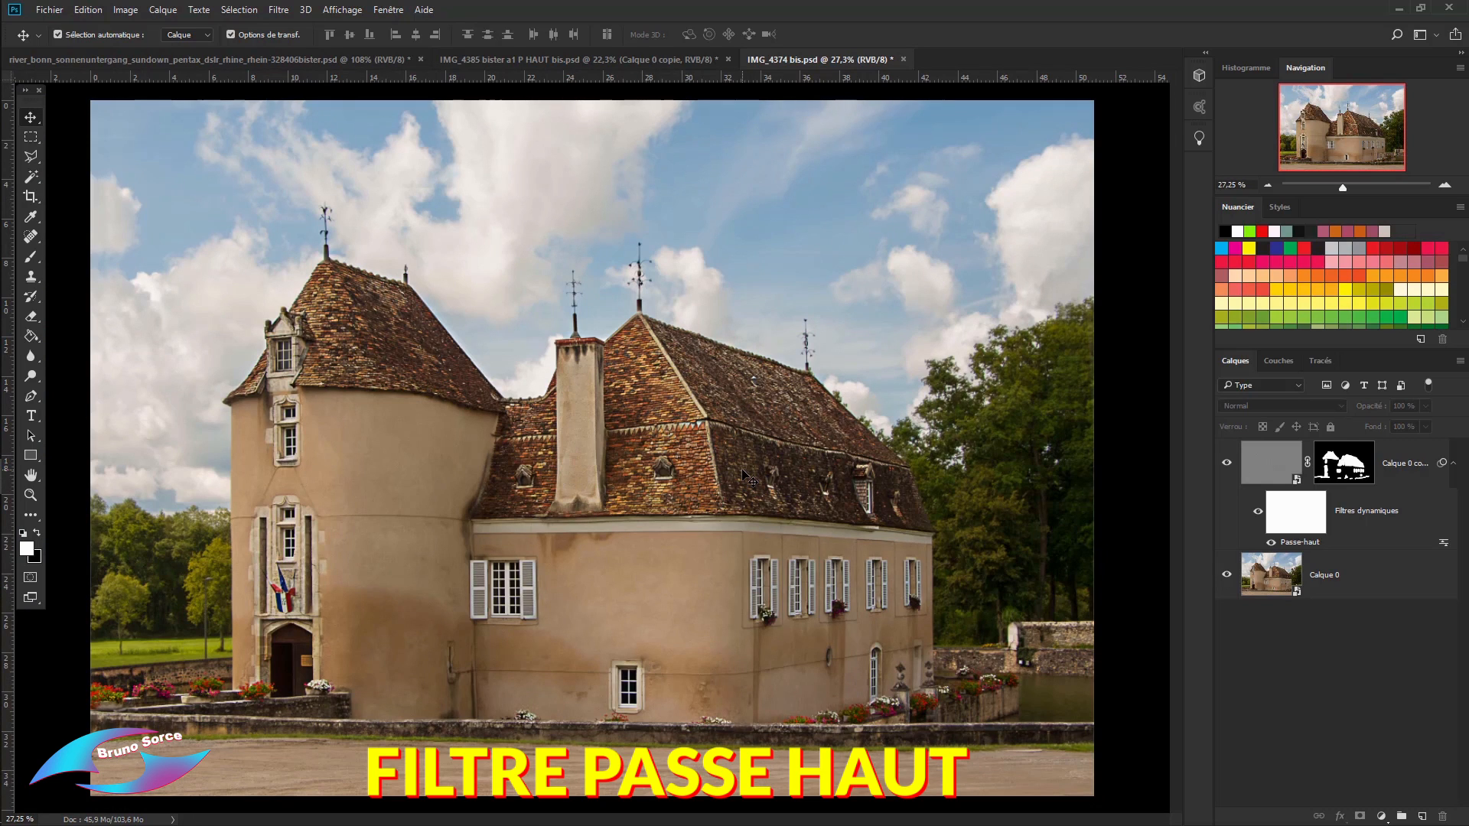
Delete the masked high-pass layer above Calque 0.
{"action": "left_click", "coordinate": [1406, 464]}
{"action": "key", "text": "Delete"}
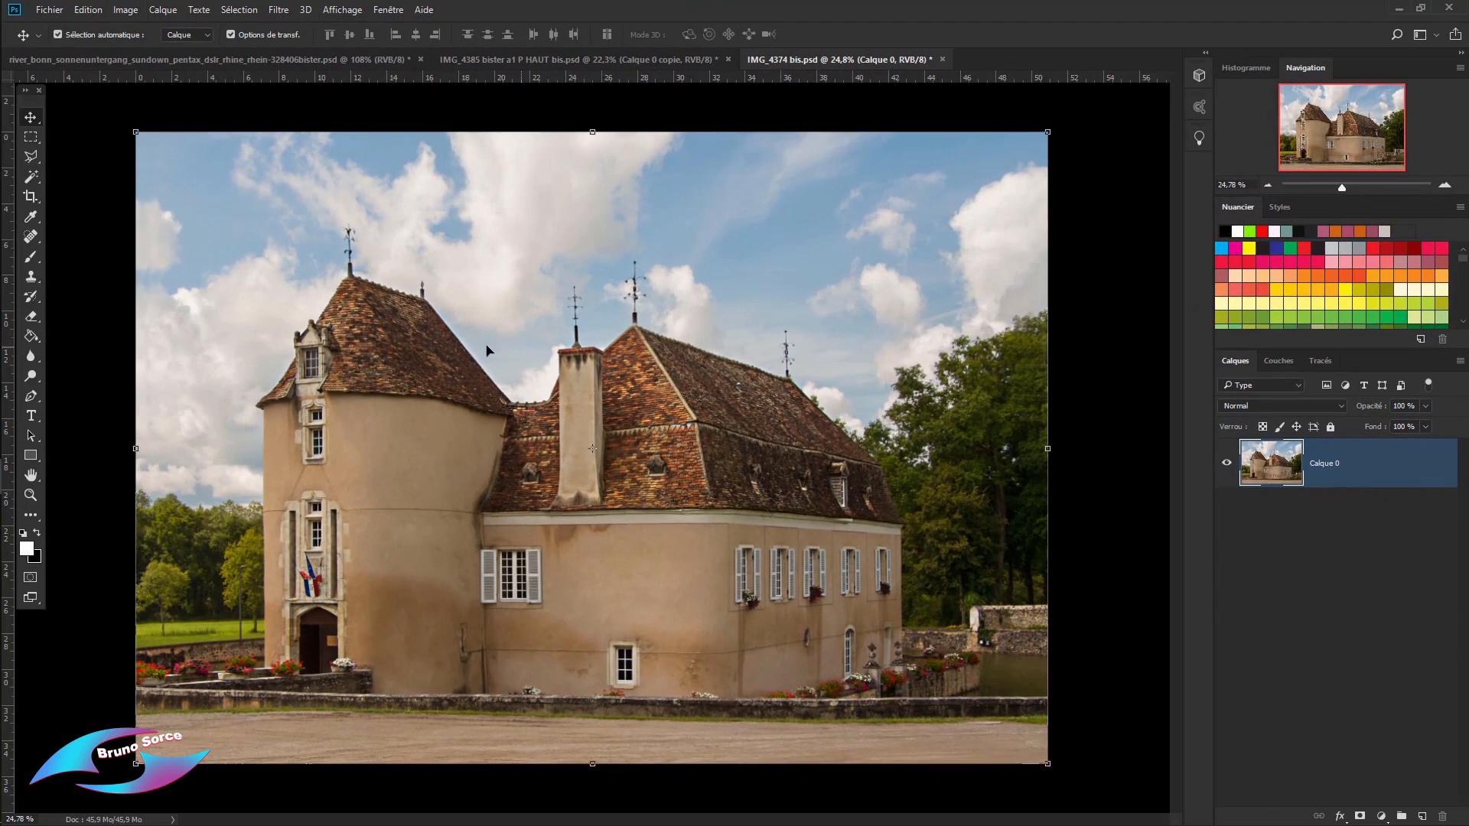
Convert Calque 0 into a smart object and duplicate it as a second layer above.
{"action": "right_click", "coordinate": [1369, 470]}
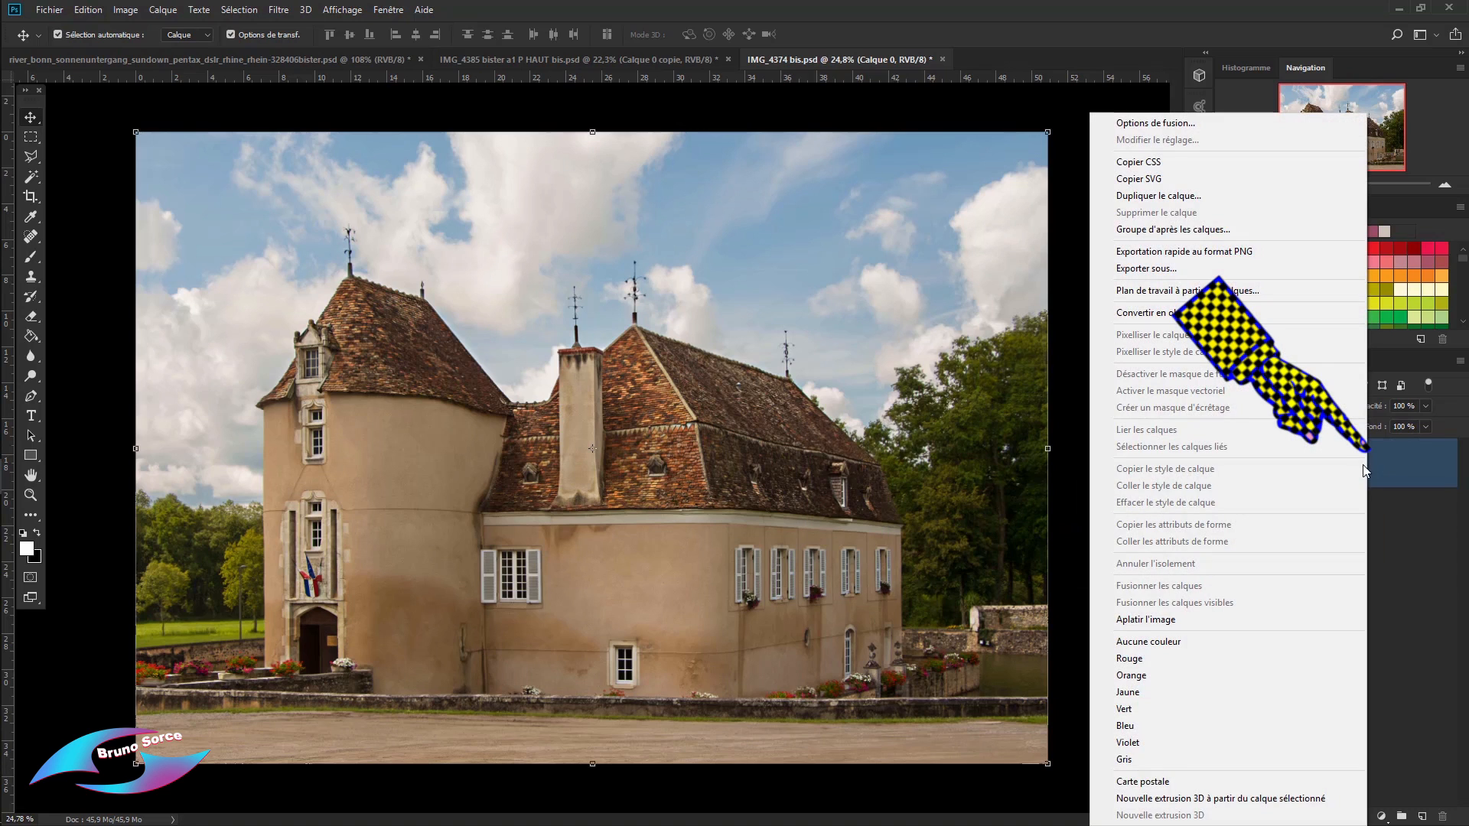
{"action": "left_click", "coordinate": [1148, 314]}
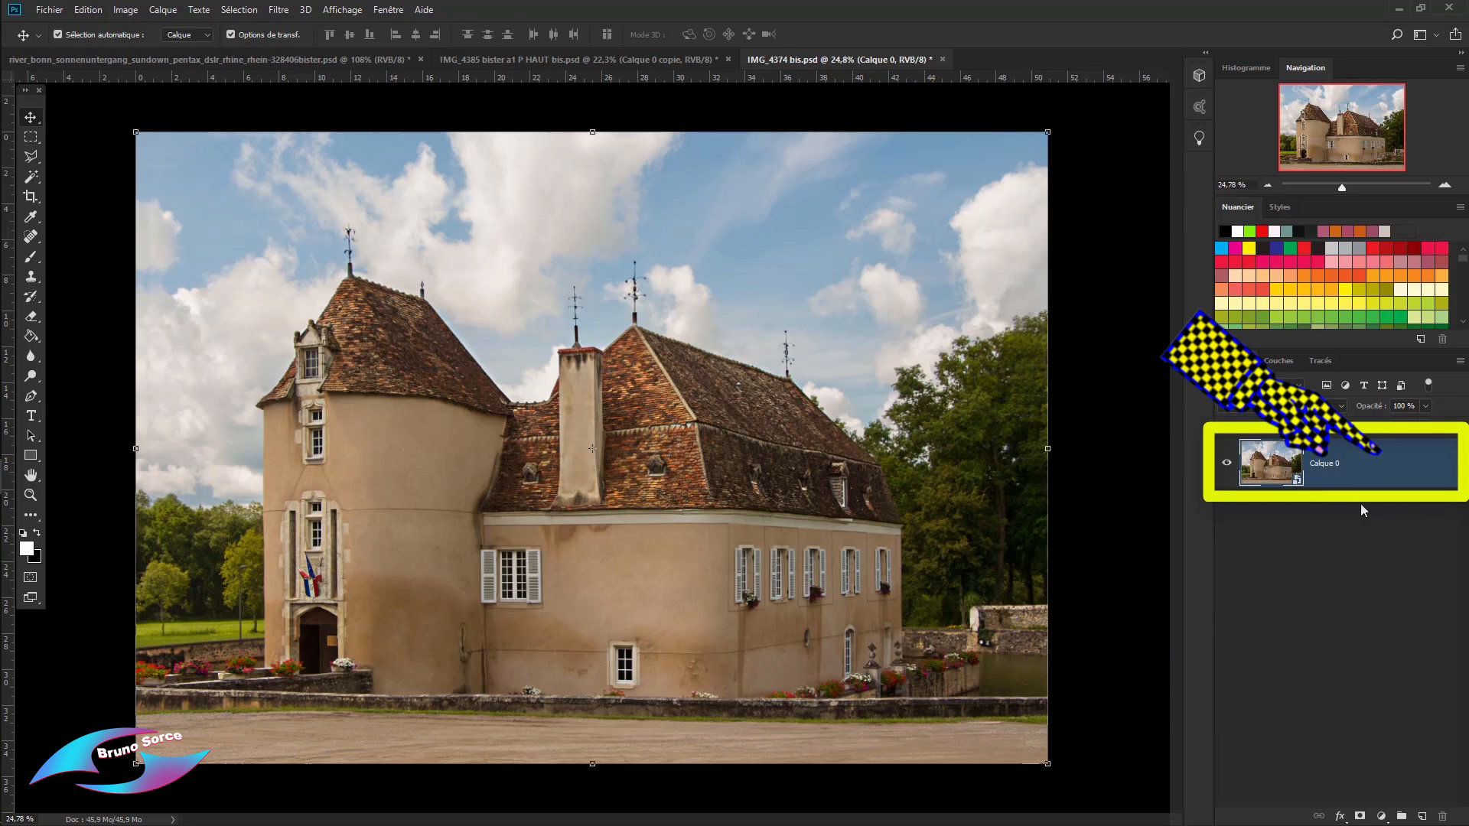
{"action": "left_click", "coordinate": [1384, 469]}
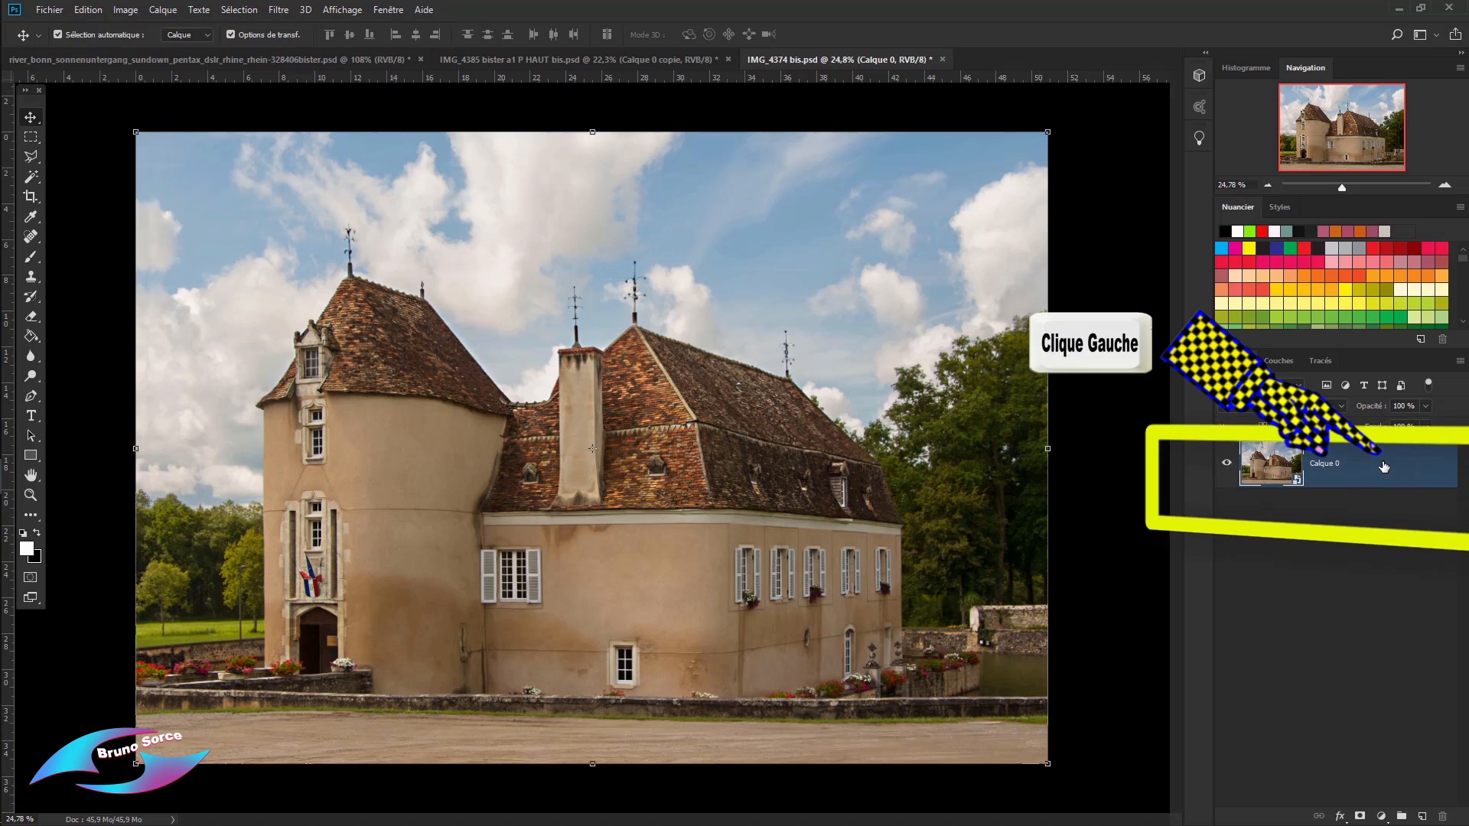
{"action": "left_click_drag", "start_coordinate": [1383, 466], "coordinate": [1421, 817]}
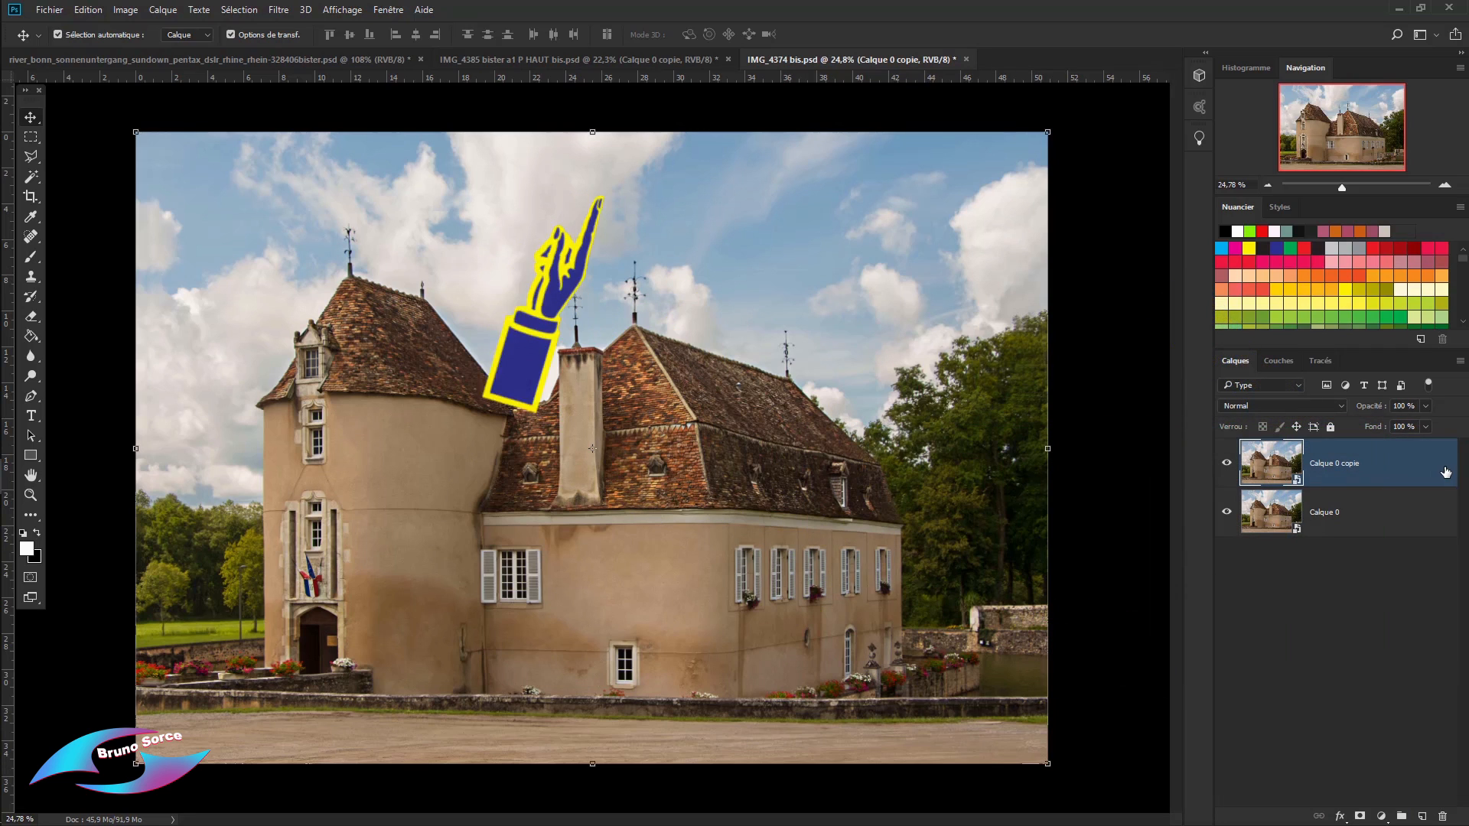
Apply the Passe-haut filter to Calque 0 copie with a radius of 3,0 pixels.
{"action": "left_click", "coordinate": [278, 10]}
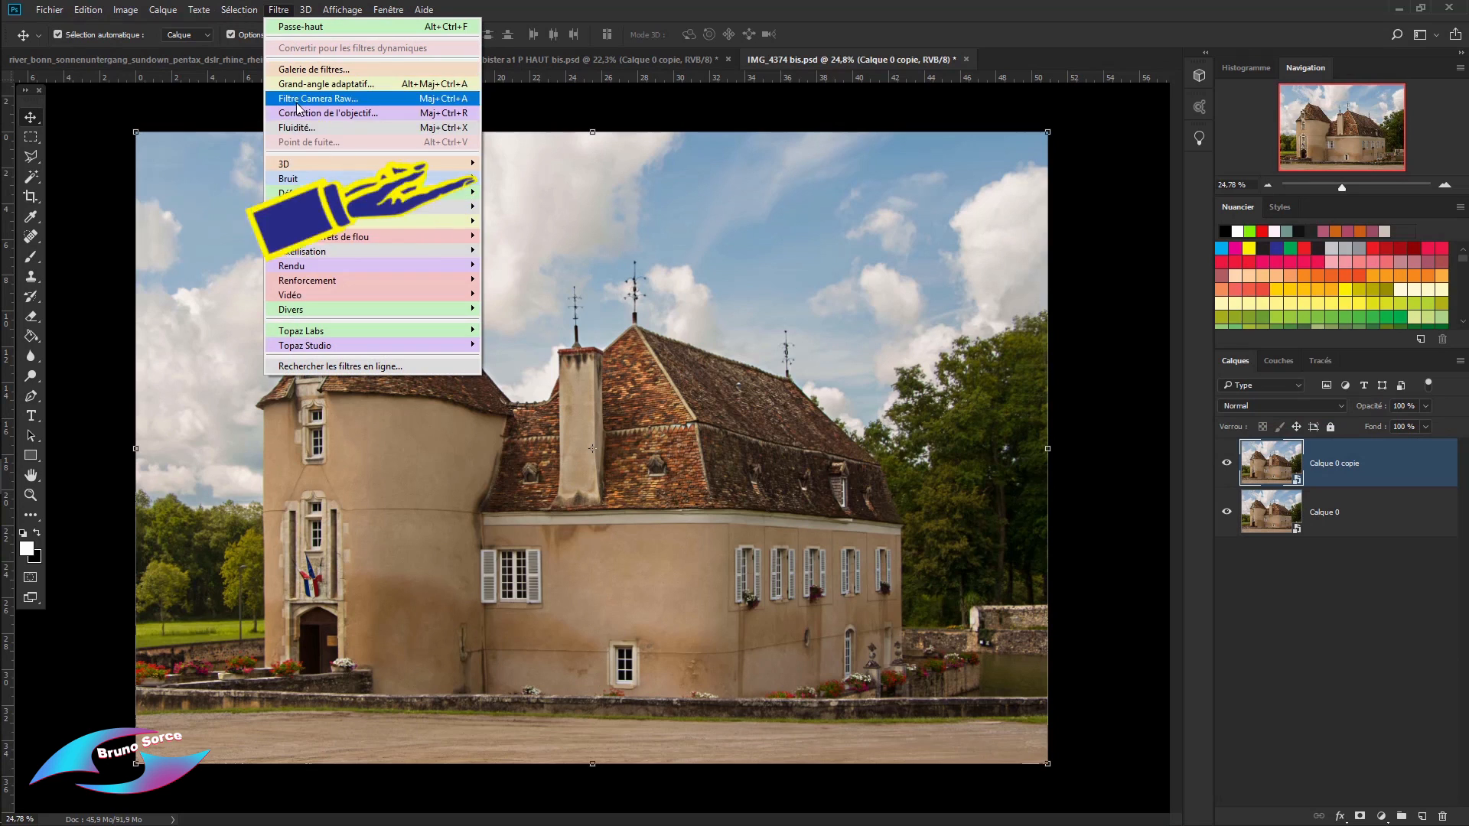
{"action": "mouse_move", "coordinate": [293, 312]}
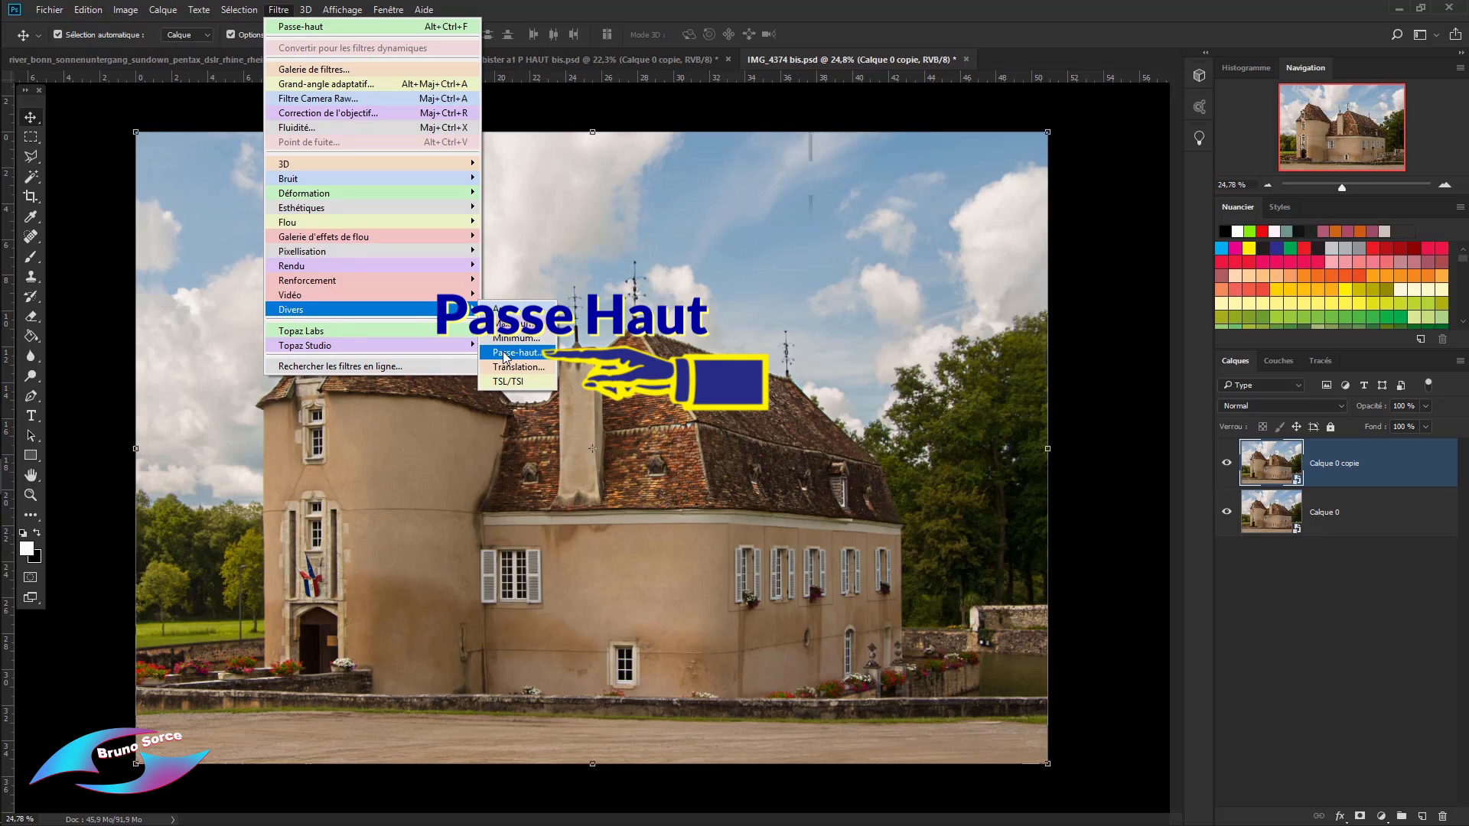
{"action": "left_click", "coordinate": [506, 353]}
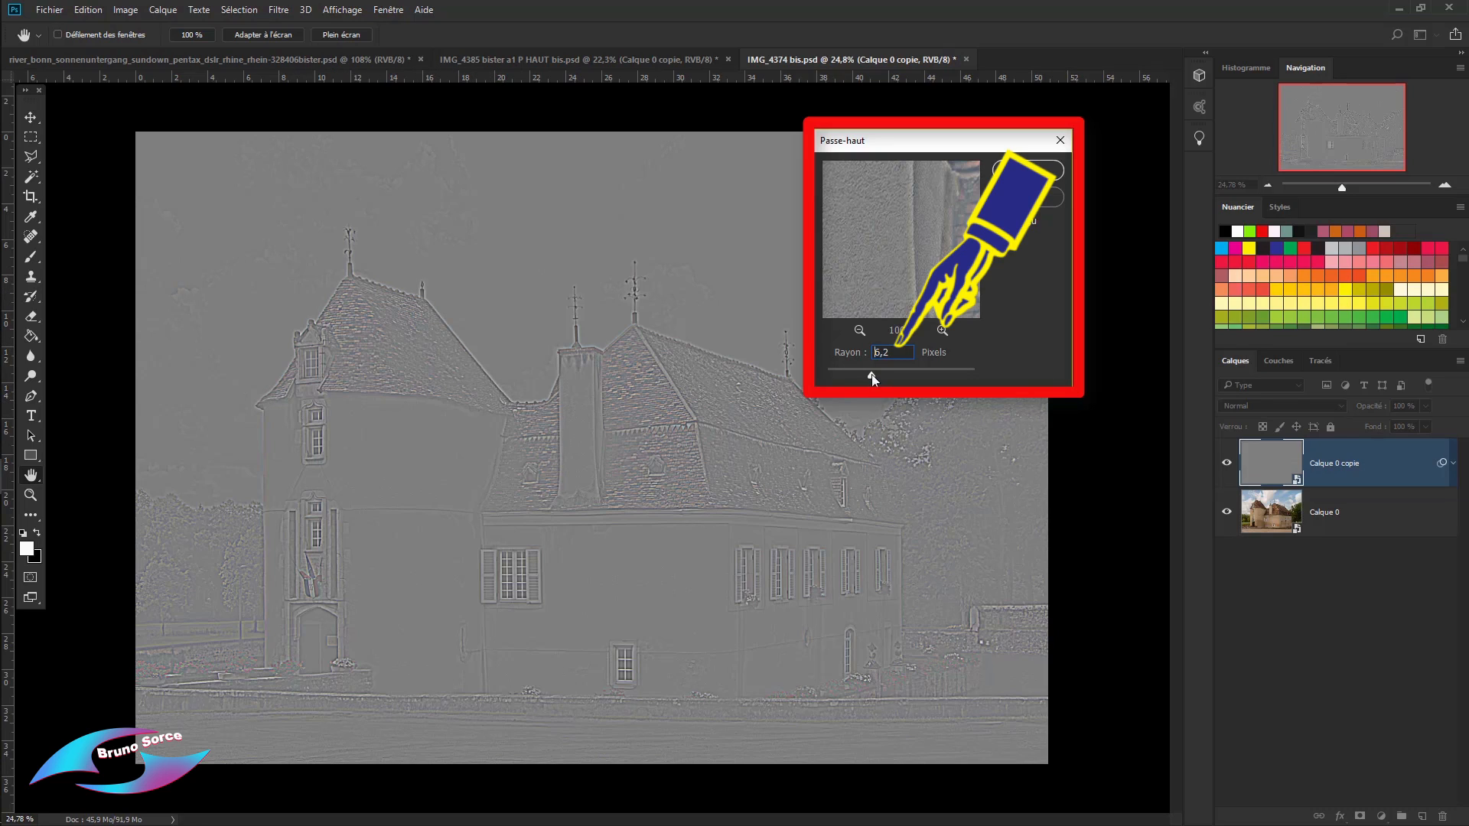
{"action": "left_click_drag", "start_coordinate": [851, 373], "coordinate": [820, 370]}
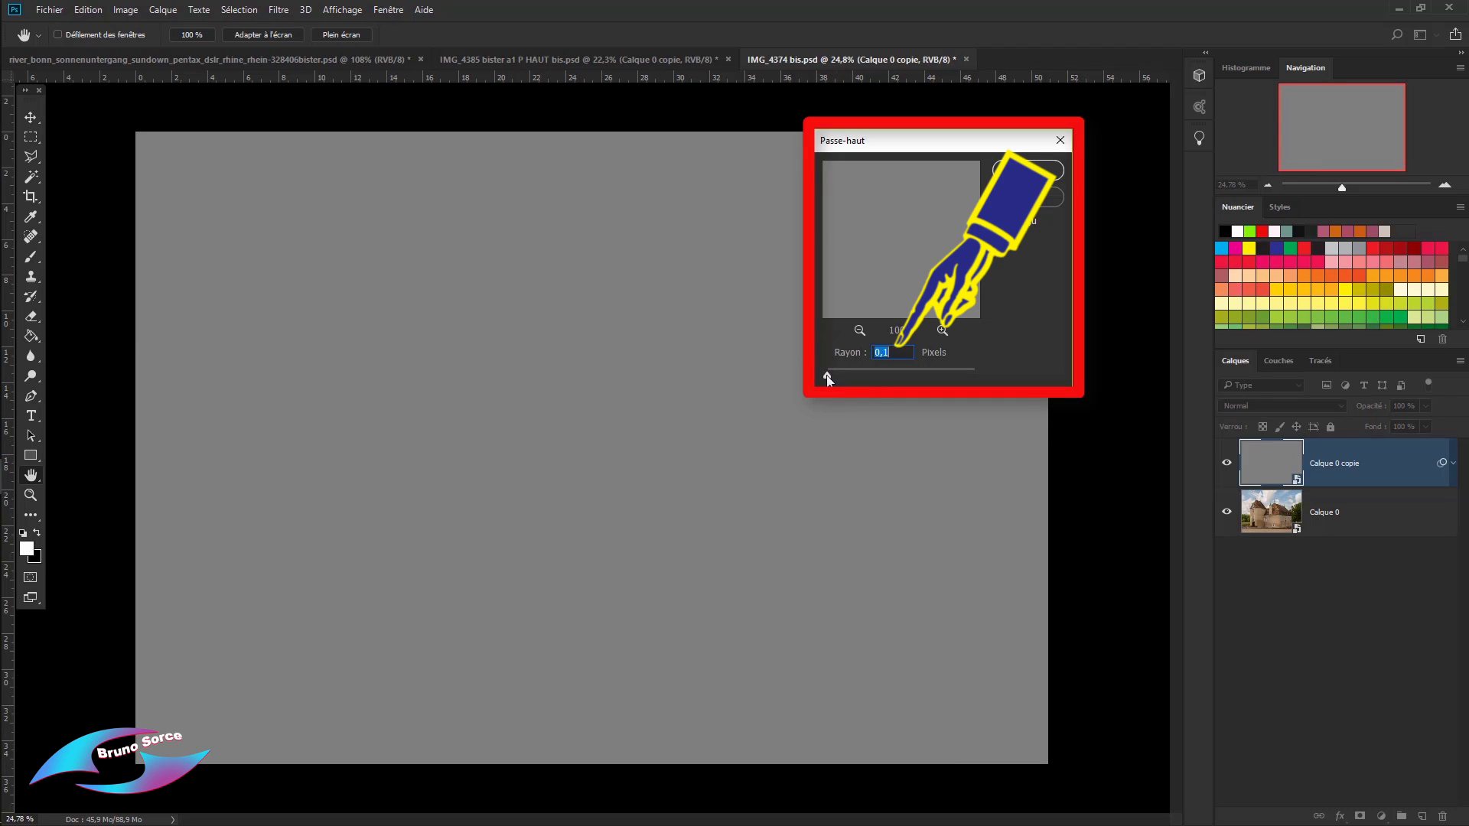
{"action": "left_click_drag", "start_coordinate": [827, 377], "coordinate": [831, 377]}
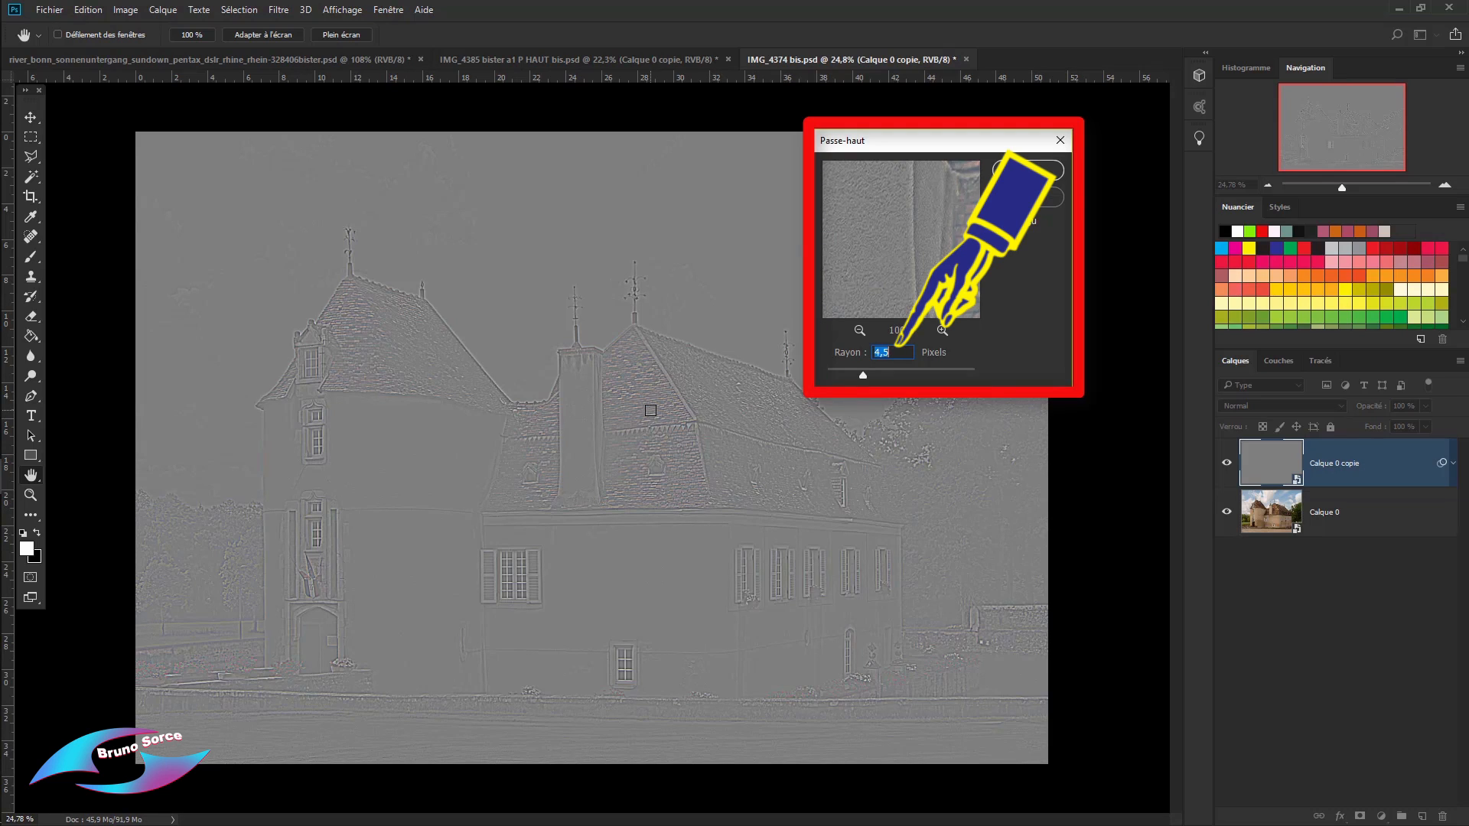
{"action": "left_click", "coordinate": [863, 378]}
{"action": "left_click_drag", "start_coordinate": [909, 385], "coordinate": [967, 396]}
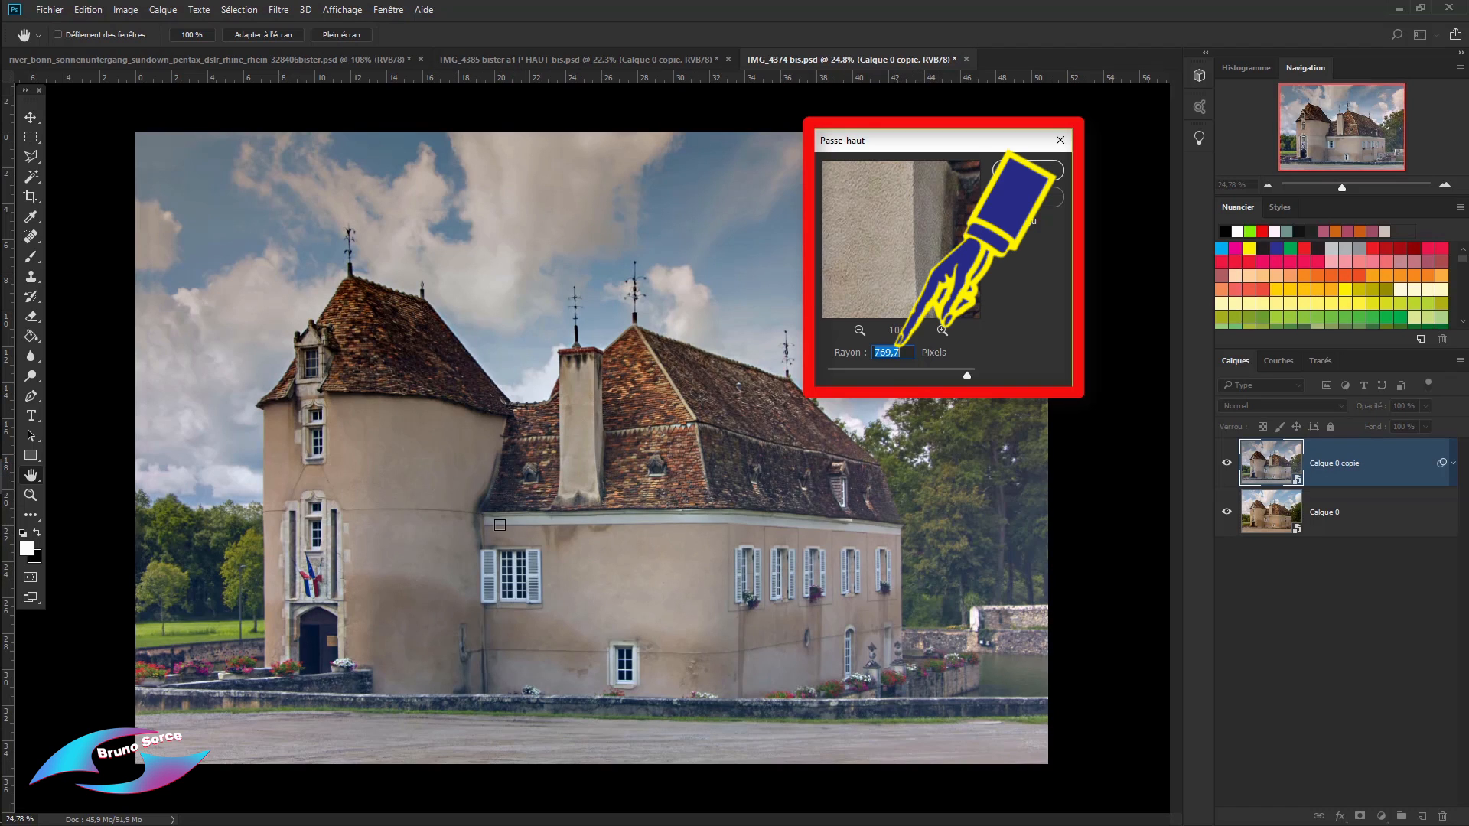
{"action": "left_click_drag", "start_coordinate": [968, 377], "coordinate": [851, 378]}
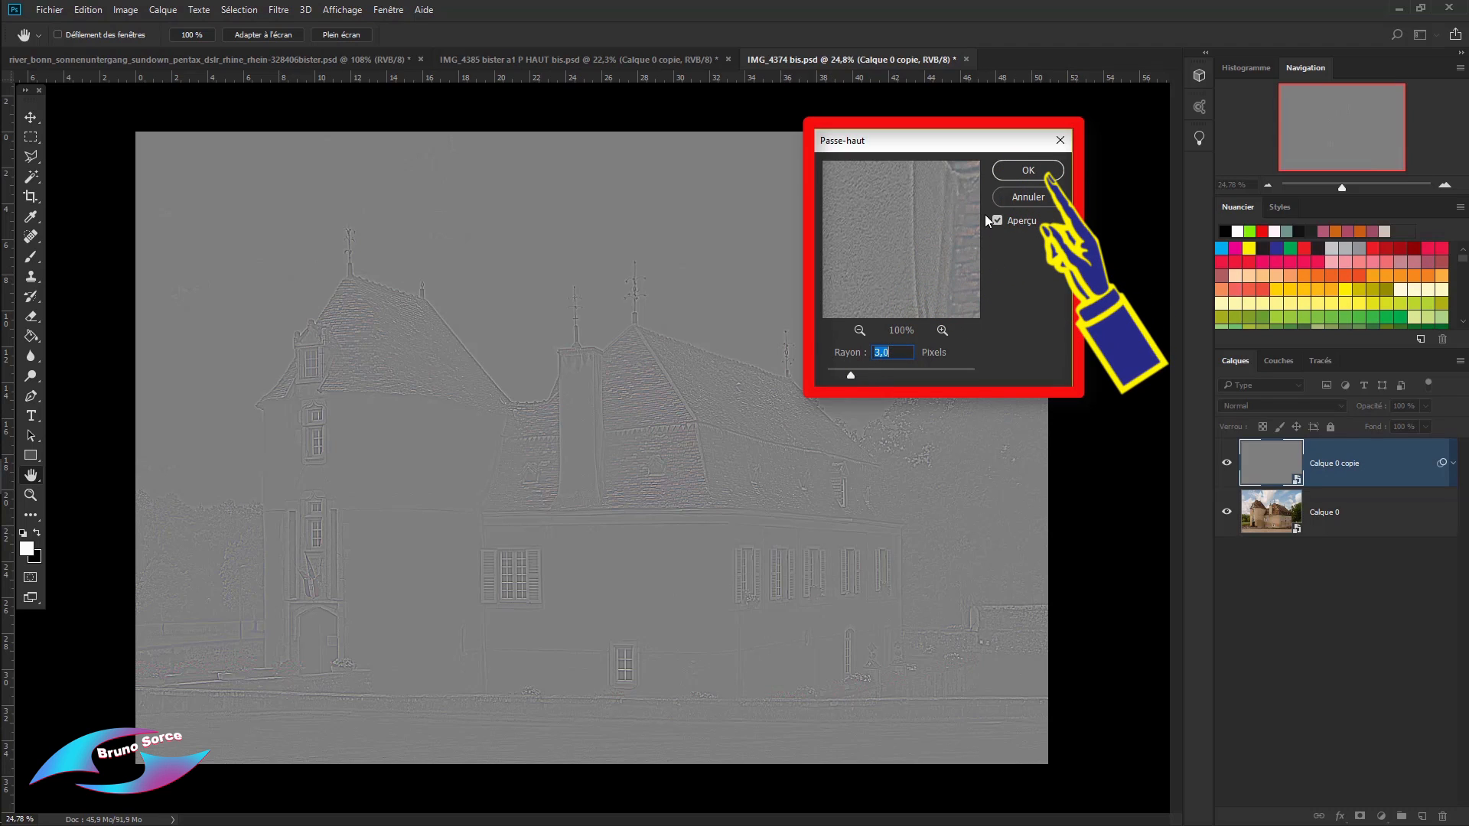
{"action": "left_click", "coordinate": [1016, 173]}
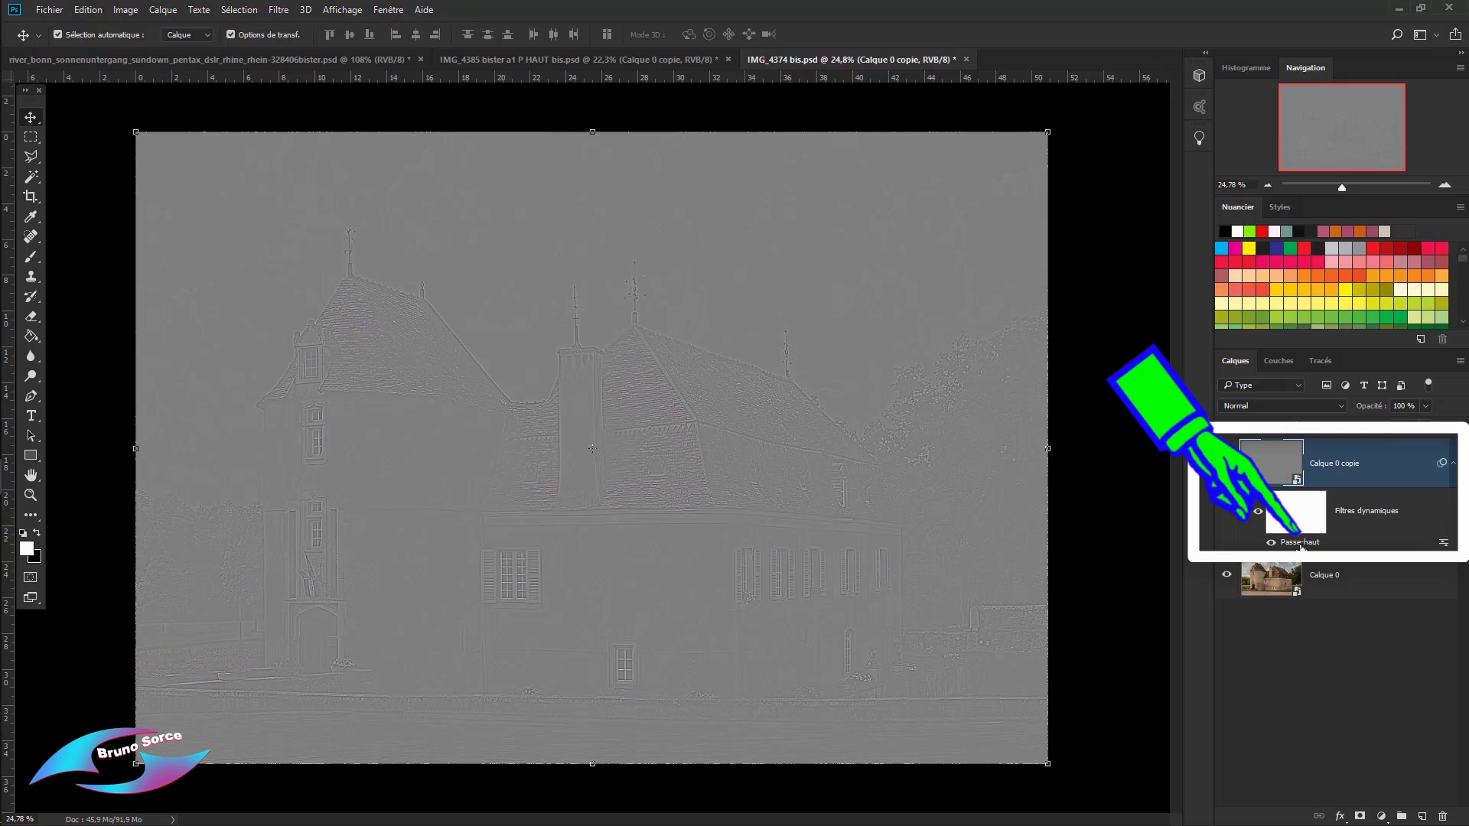
Switch the Passe-haut smart filter off and on, and review its settings without changing the radius.
{"action": "left_click", "coordinate": [1273, 548]}
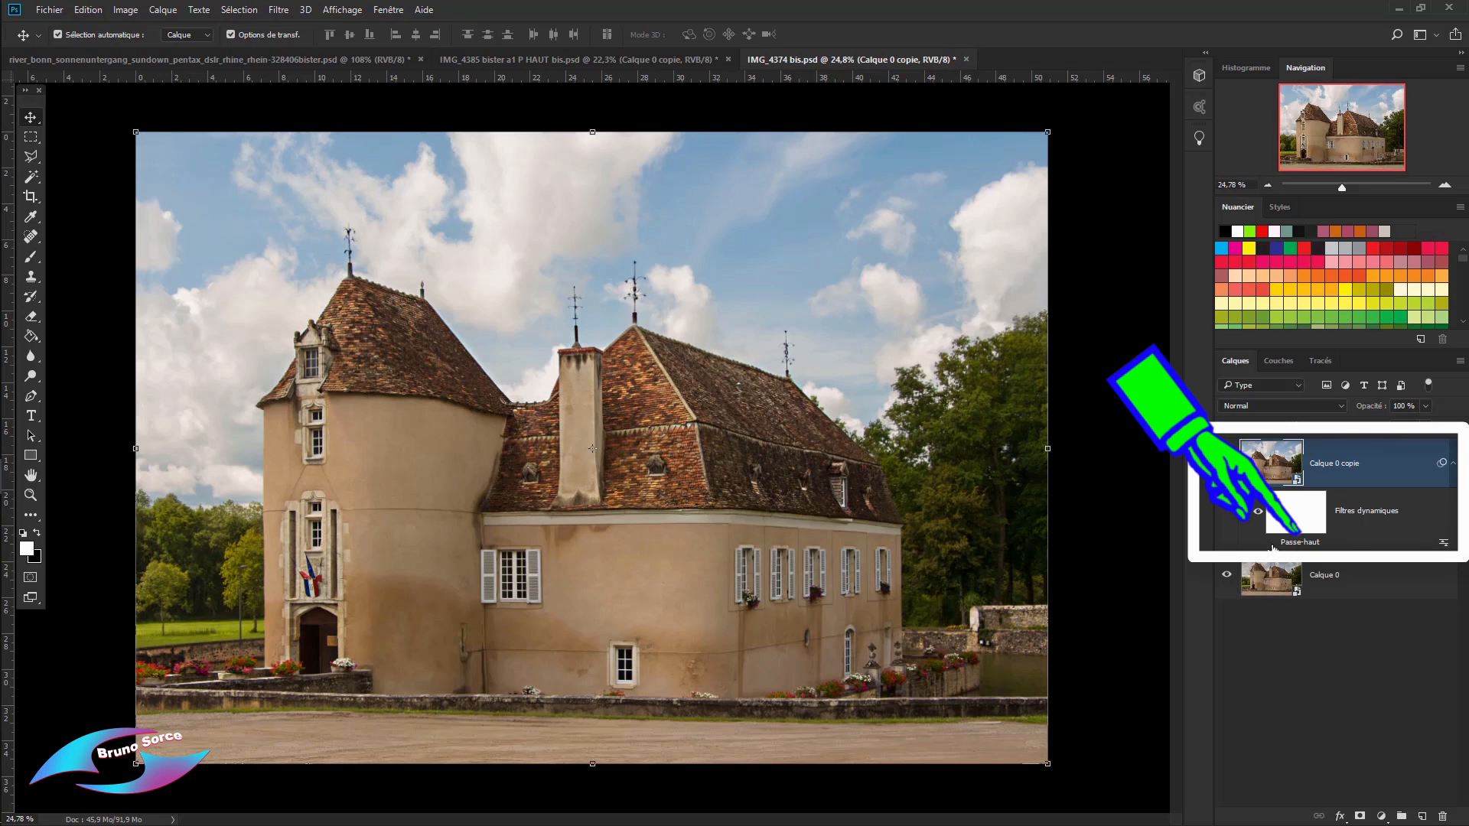
{"action": "left_click", "coordinate": [1272, 545]}
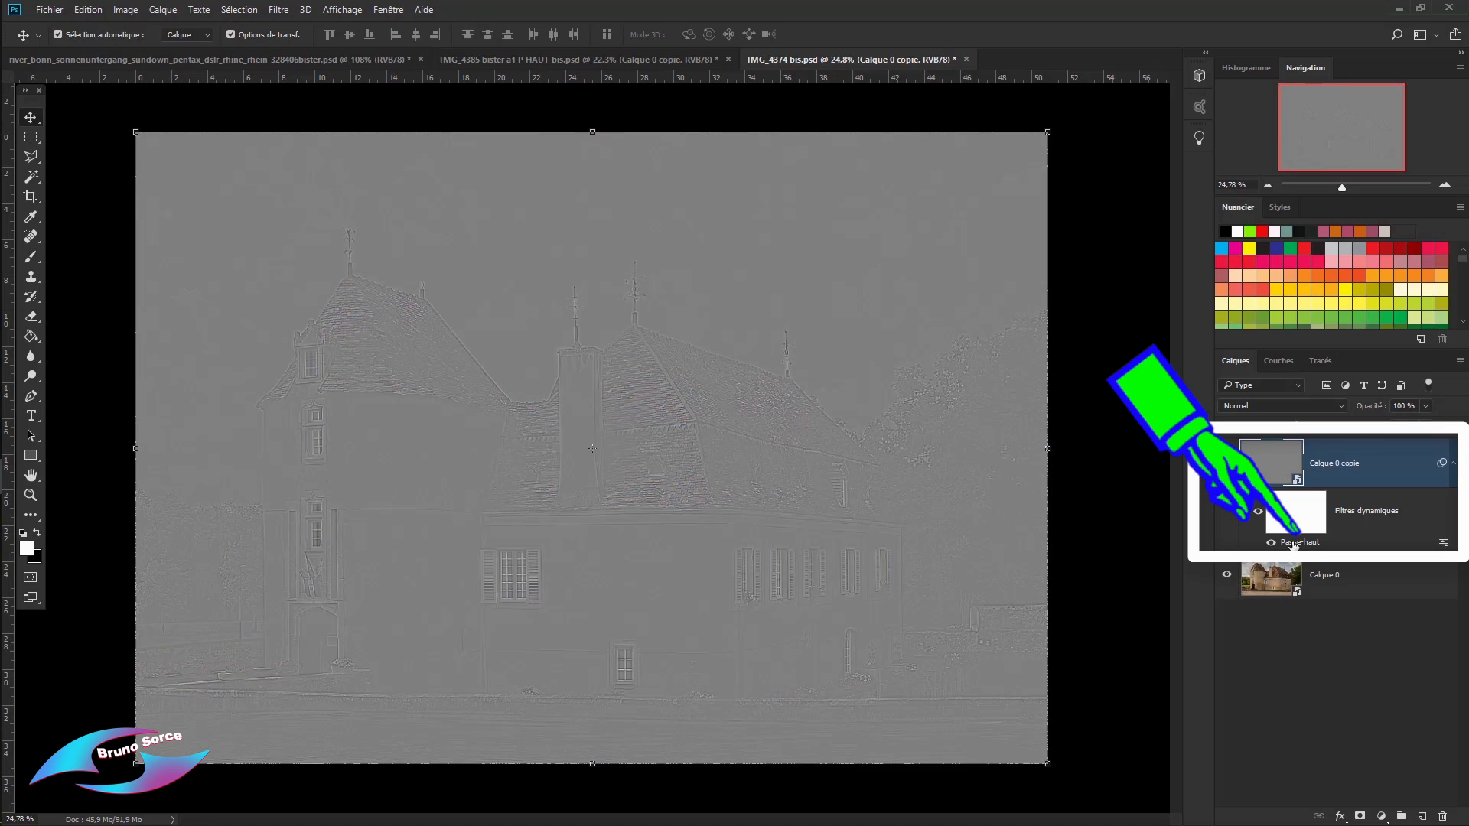
{"action": "double_click", "coordinate": [1293, 544]}
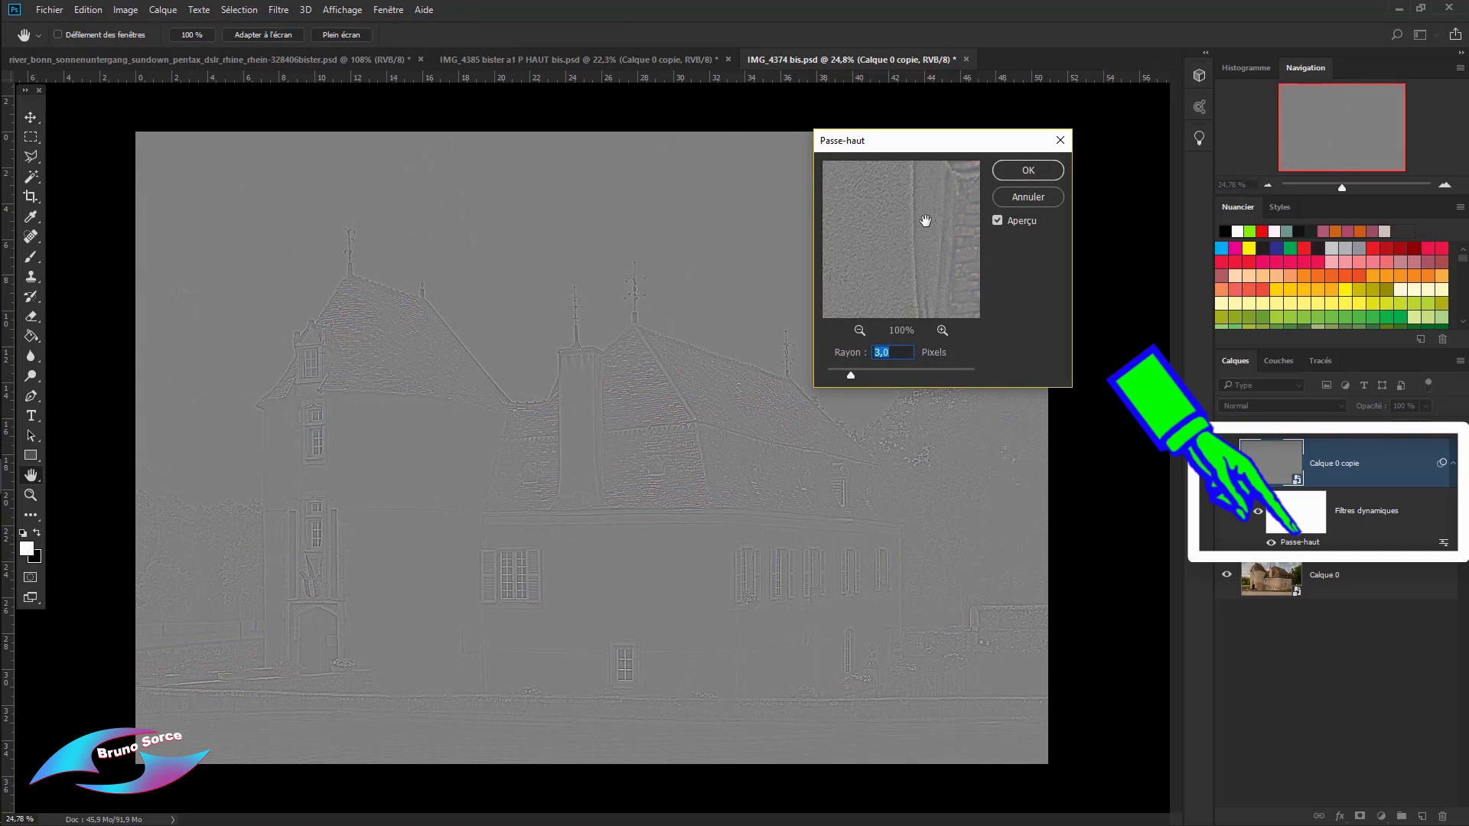
{"action": "left_click", "coordinate": [1041, 171]}
{"action": "key", "text": "v"}
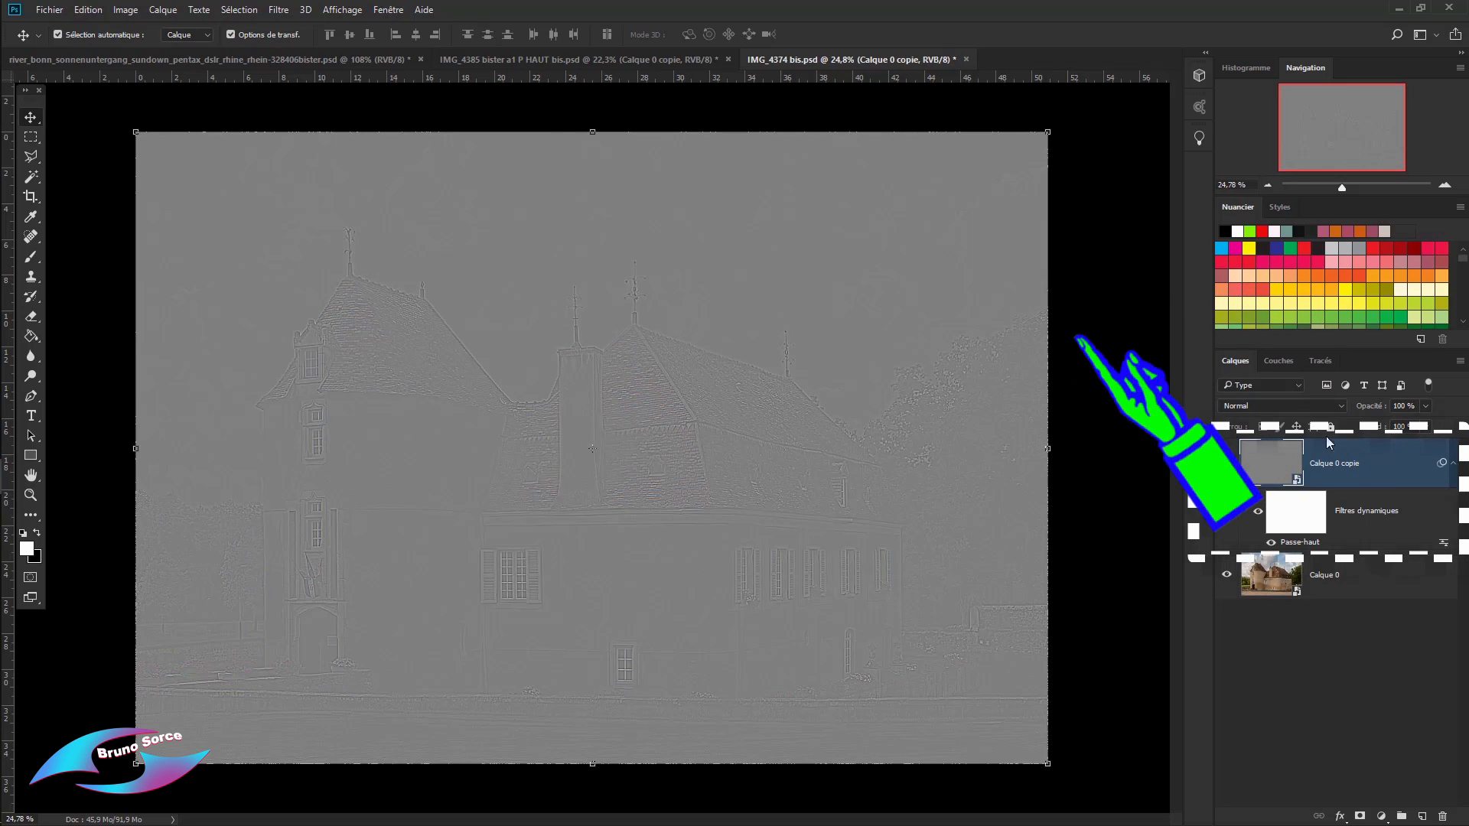
Set the blend mode of Calque 0 copie to Incrustation.
{"action": "left_click", "coordinate": [1275, 409]}
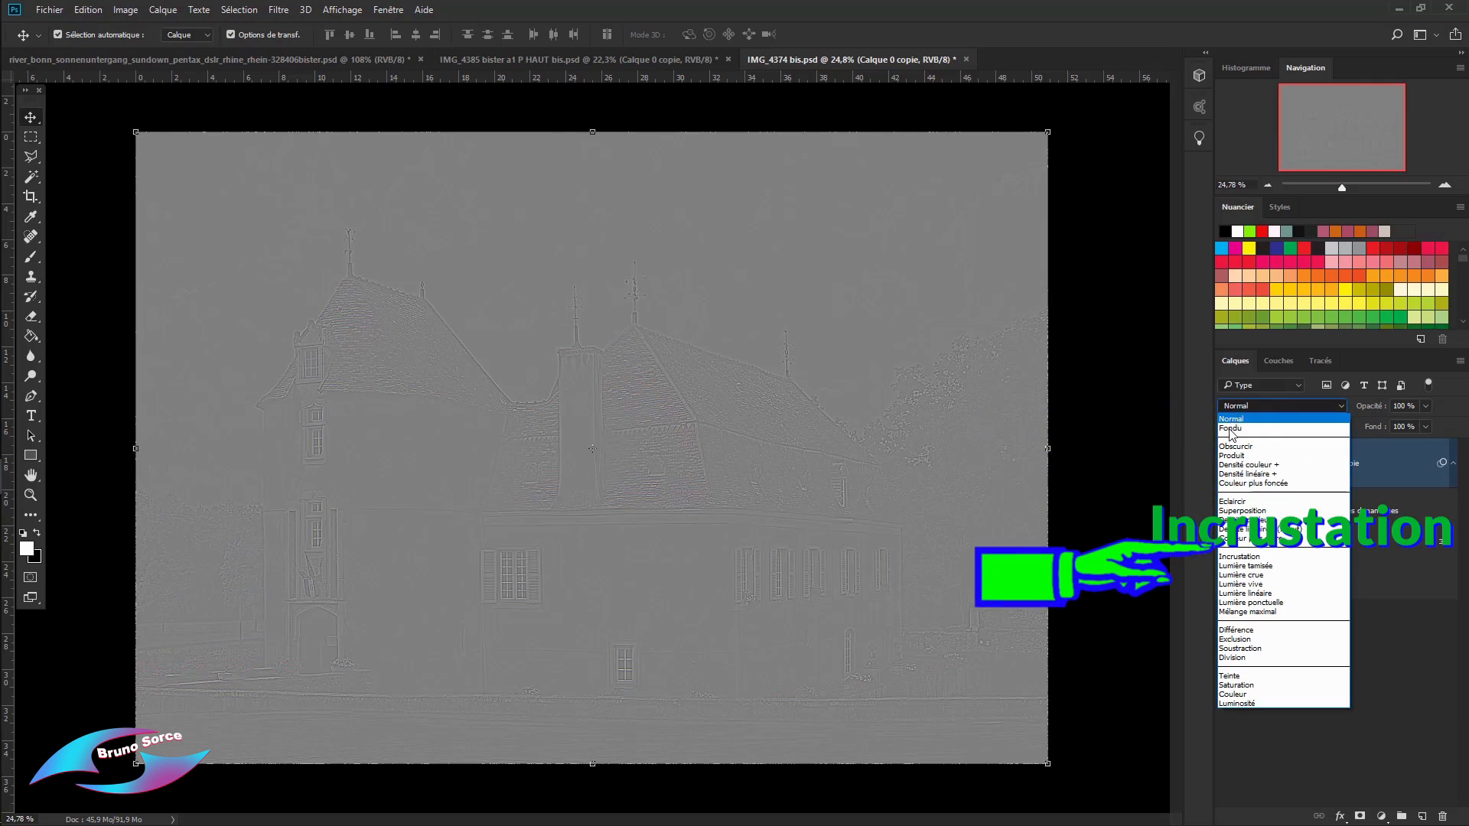
{"action": "left_click", "coordinate": [1228, 558]}
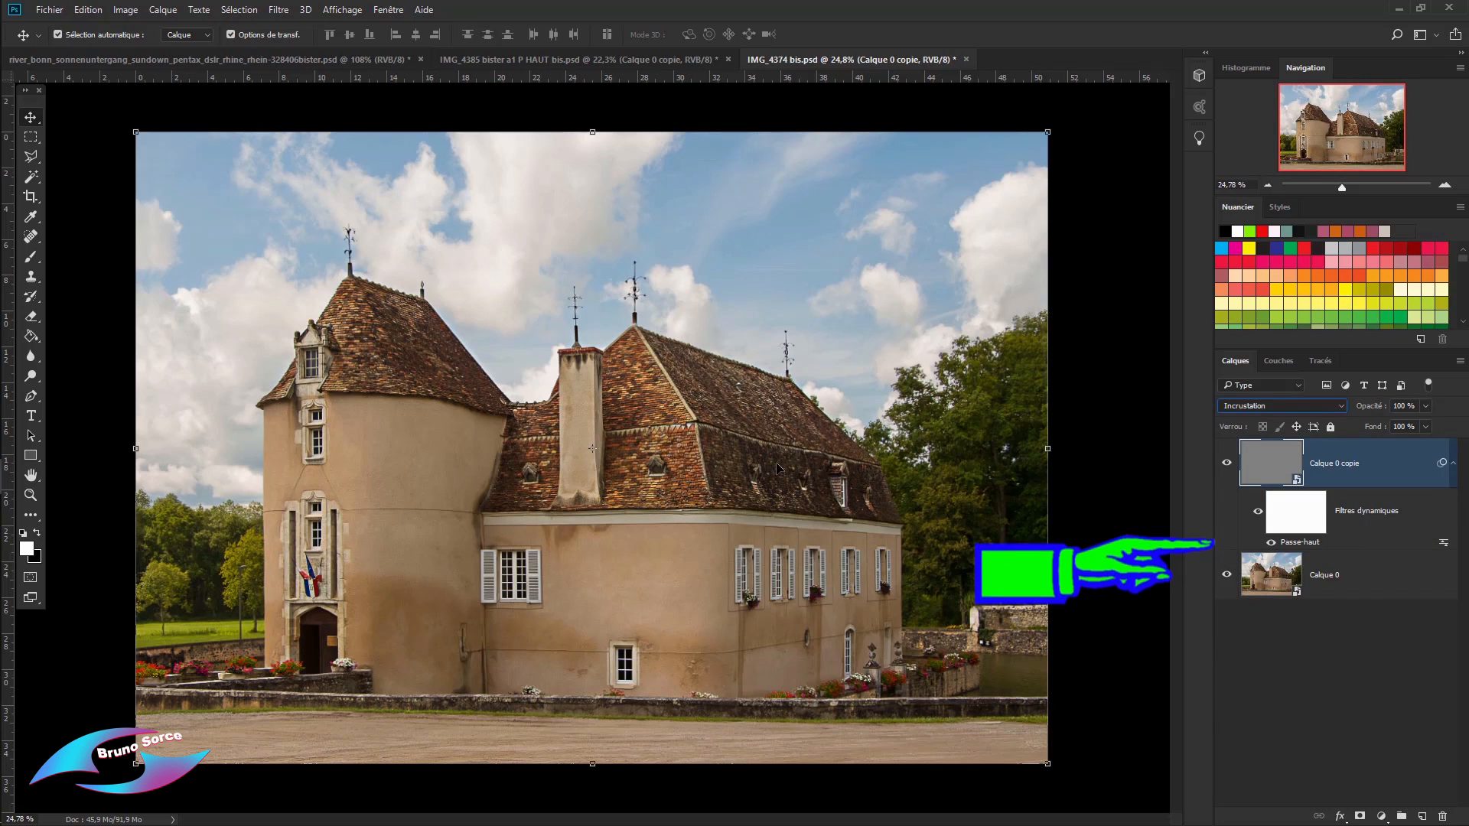
Examine the sharpness of the roof tiles up close with Calque 0 copie hidden and shown.
{"action": "scroll", "coordinate": [887, 460], "scroll_direction": "up", "scroll_amount": 3}
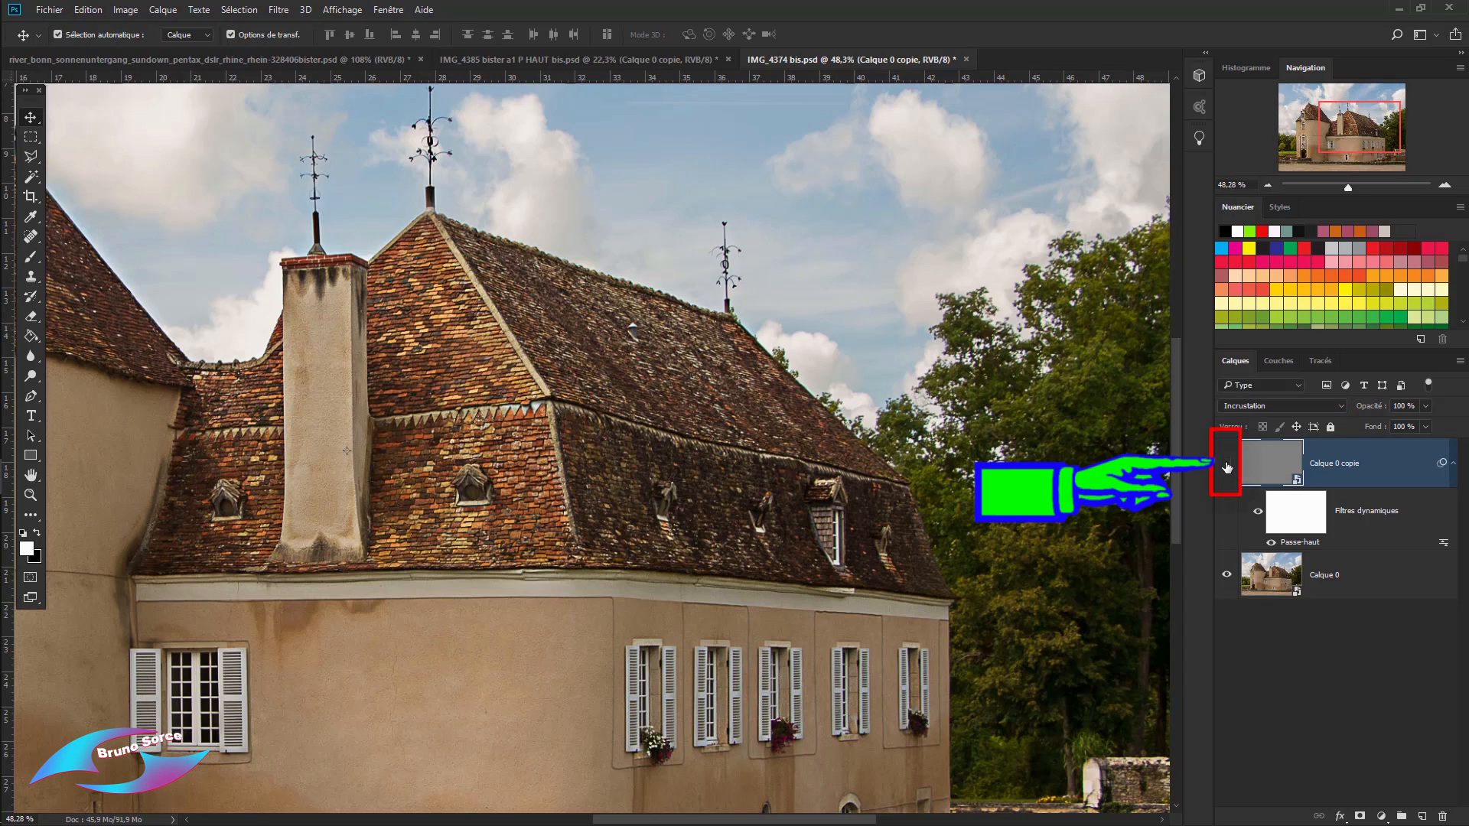
{"action": "left_click", "coordinate": [1227, 466]}
{"action": "left_click", "coordinate": [1226, 467]}
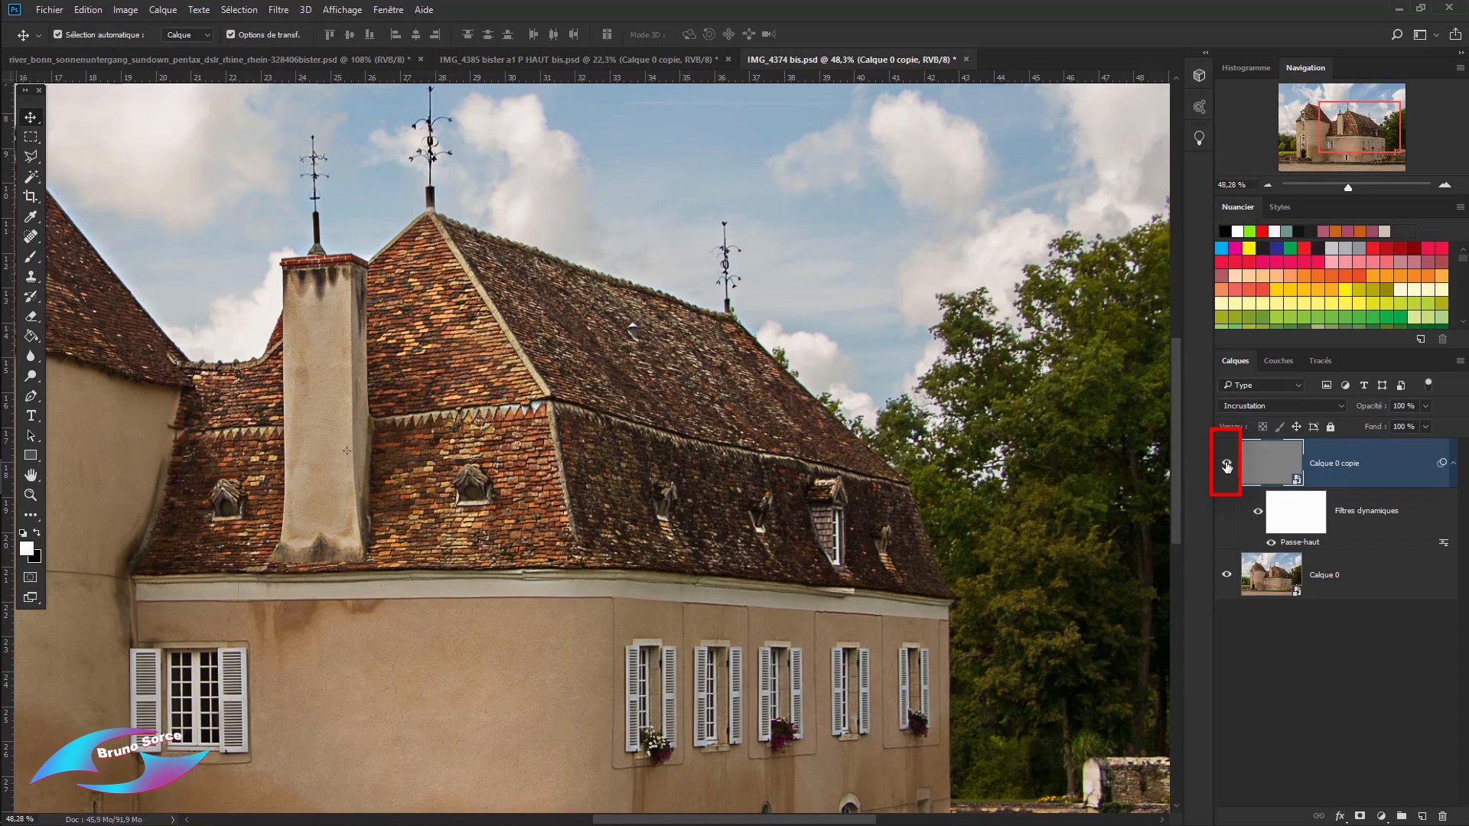
{"action": "scroll", "coordinate": [540, 421], "scroll_direction": "up", "scroll_amount": 3}
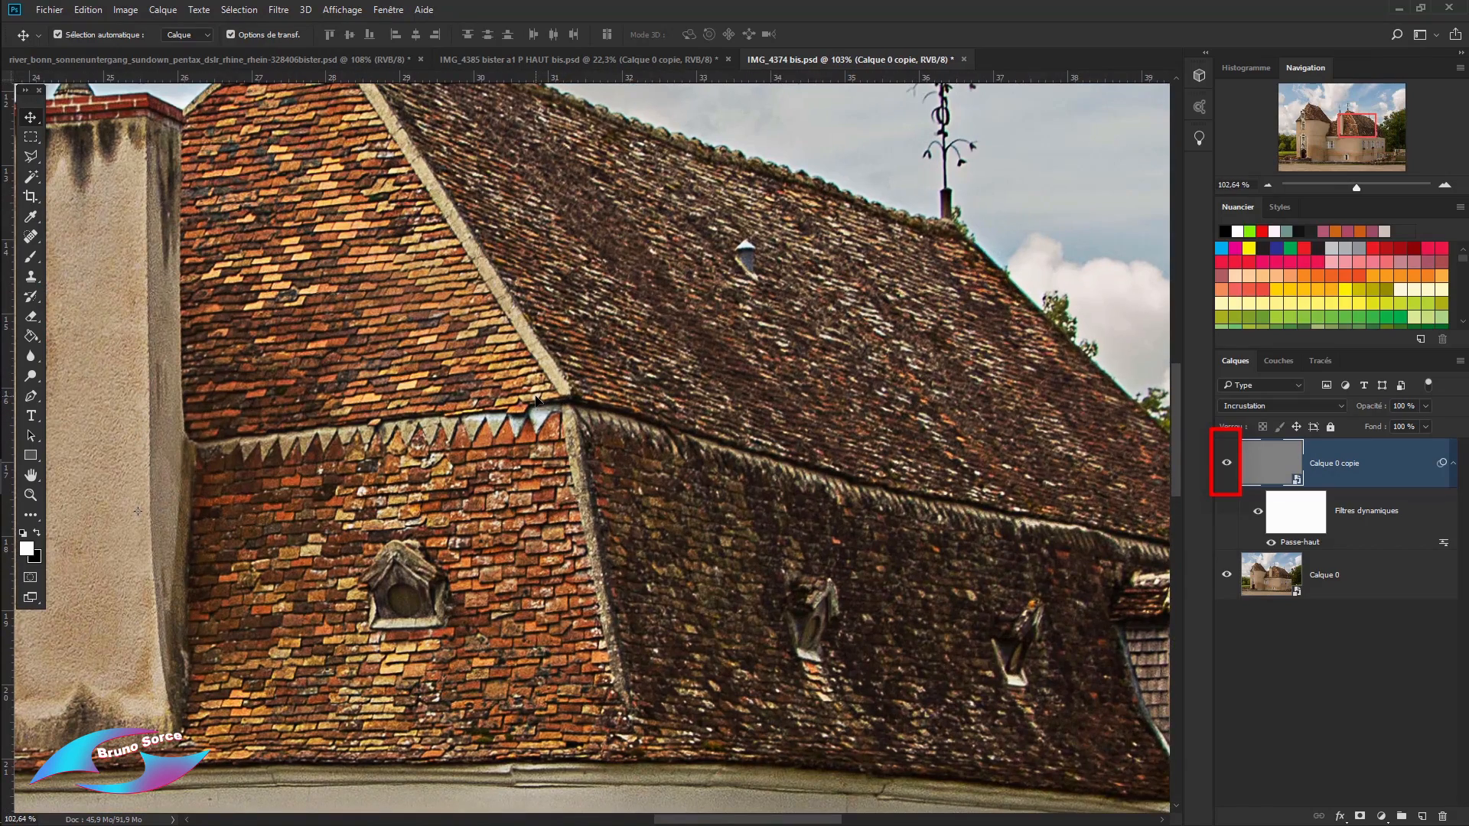
{"action": "left_click", "coordinate": [1224, 467]}
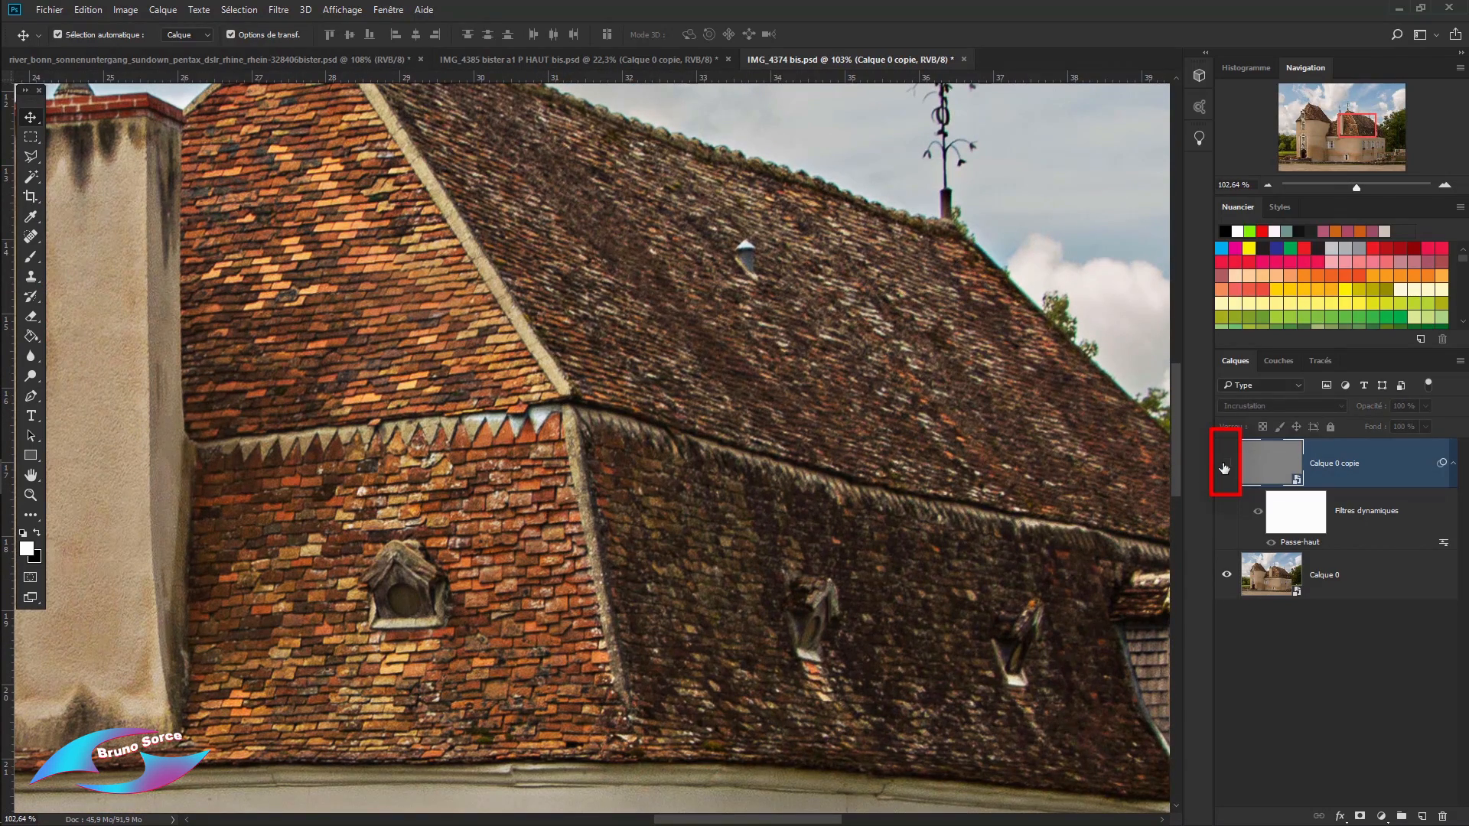
{"action": "left_click", "coordinate": [1224, 468]}
{"action": "scroll", "coordinate": [676, 385], "scroll_direction": "down", "scroll_amount": 3}
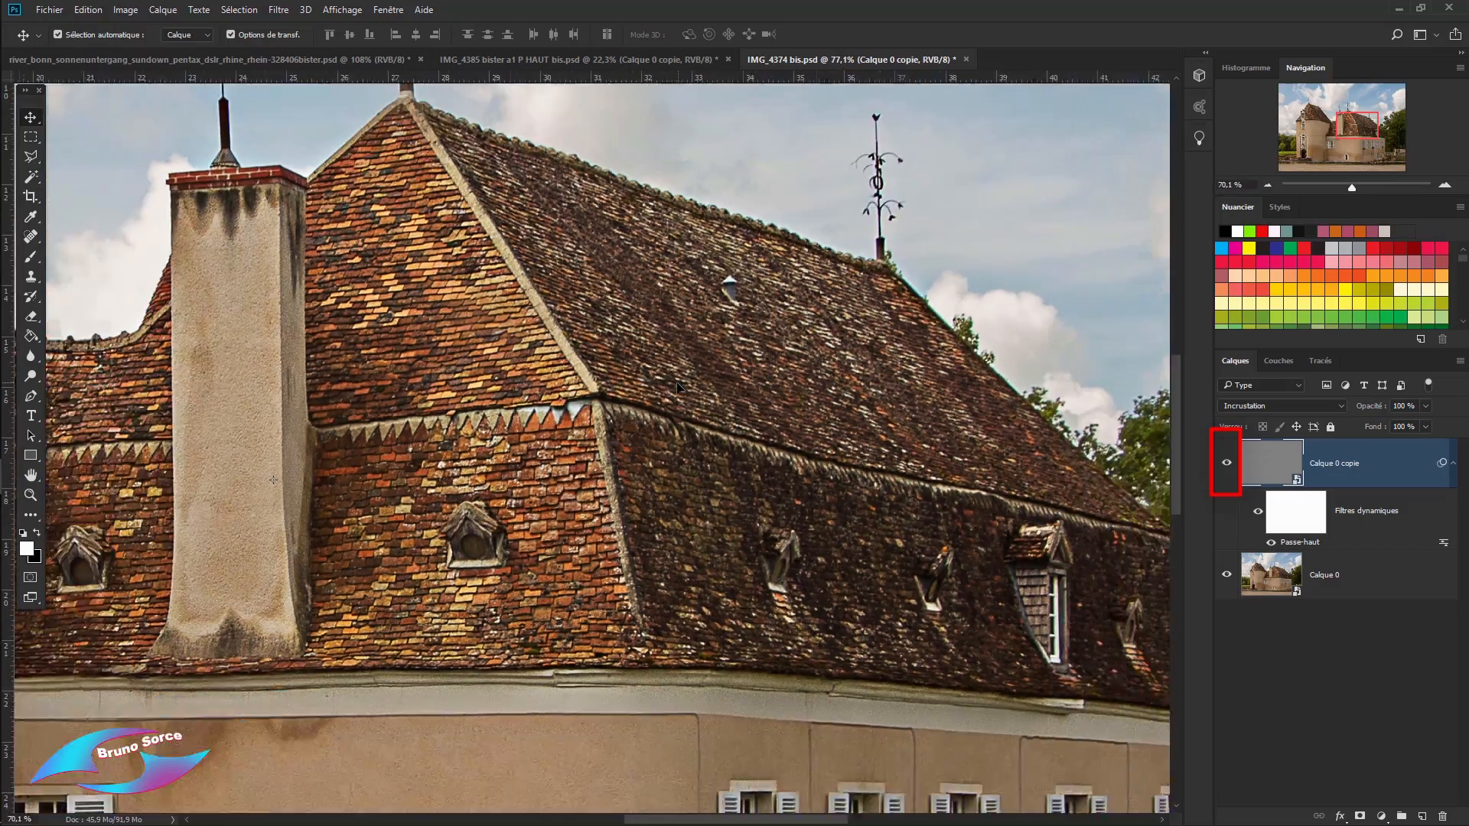
Set the radius of the Passe-haut smart filter on Calque 0 copie to 5,0 pixels.
{"action": "scroll", "coordinate": [673, 389], "scroll_direction": "down", "scroll_amount": 4}
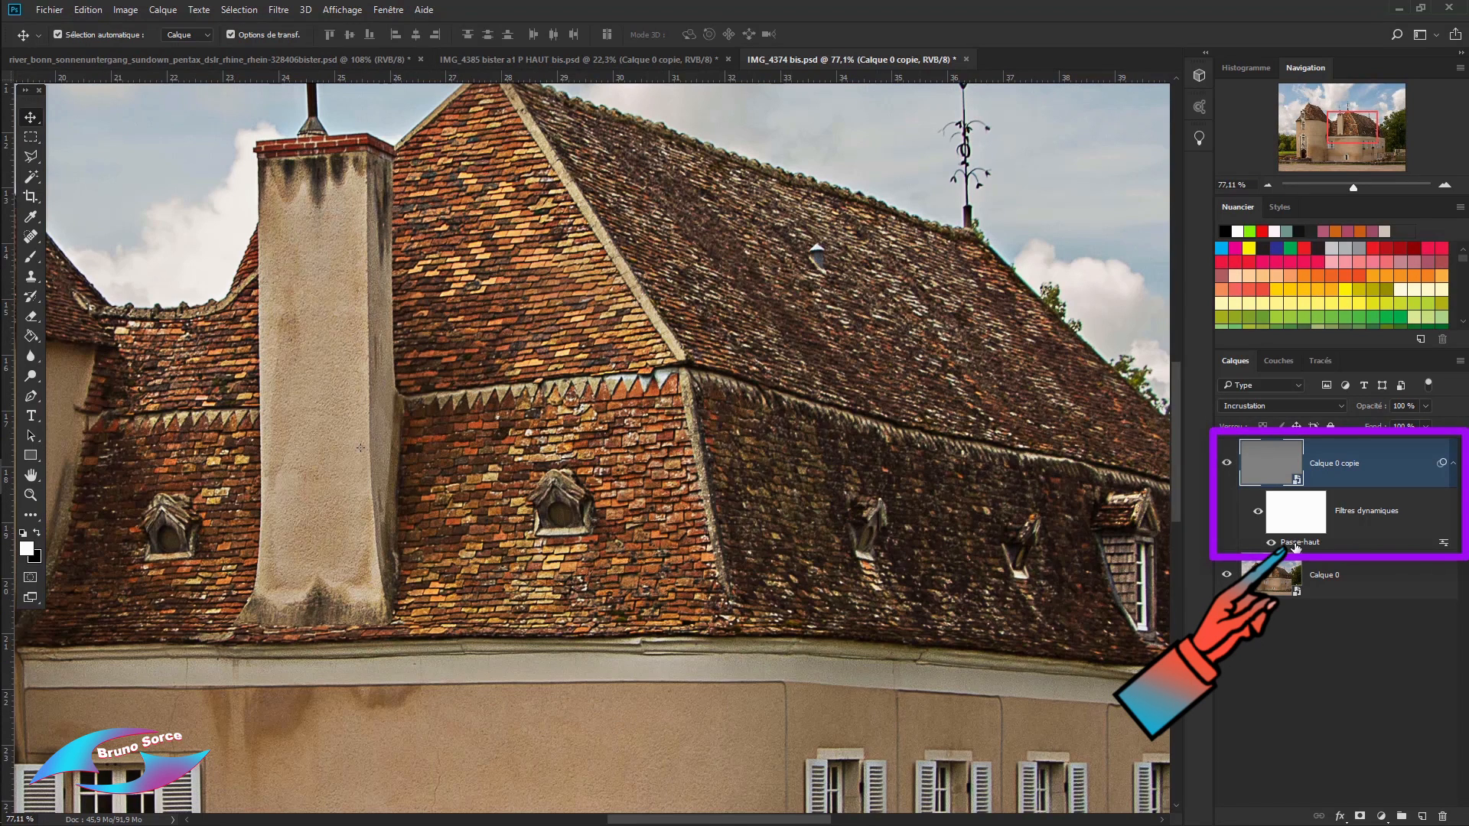
{"action": "double_click", "coordinate": [1298, 542]}
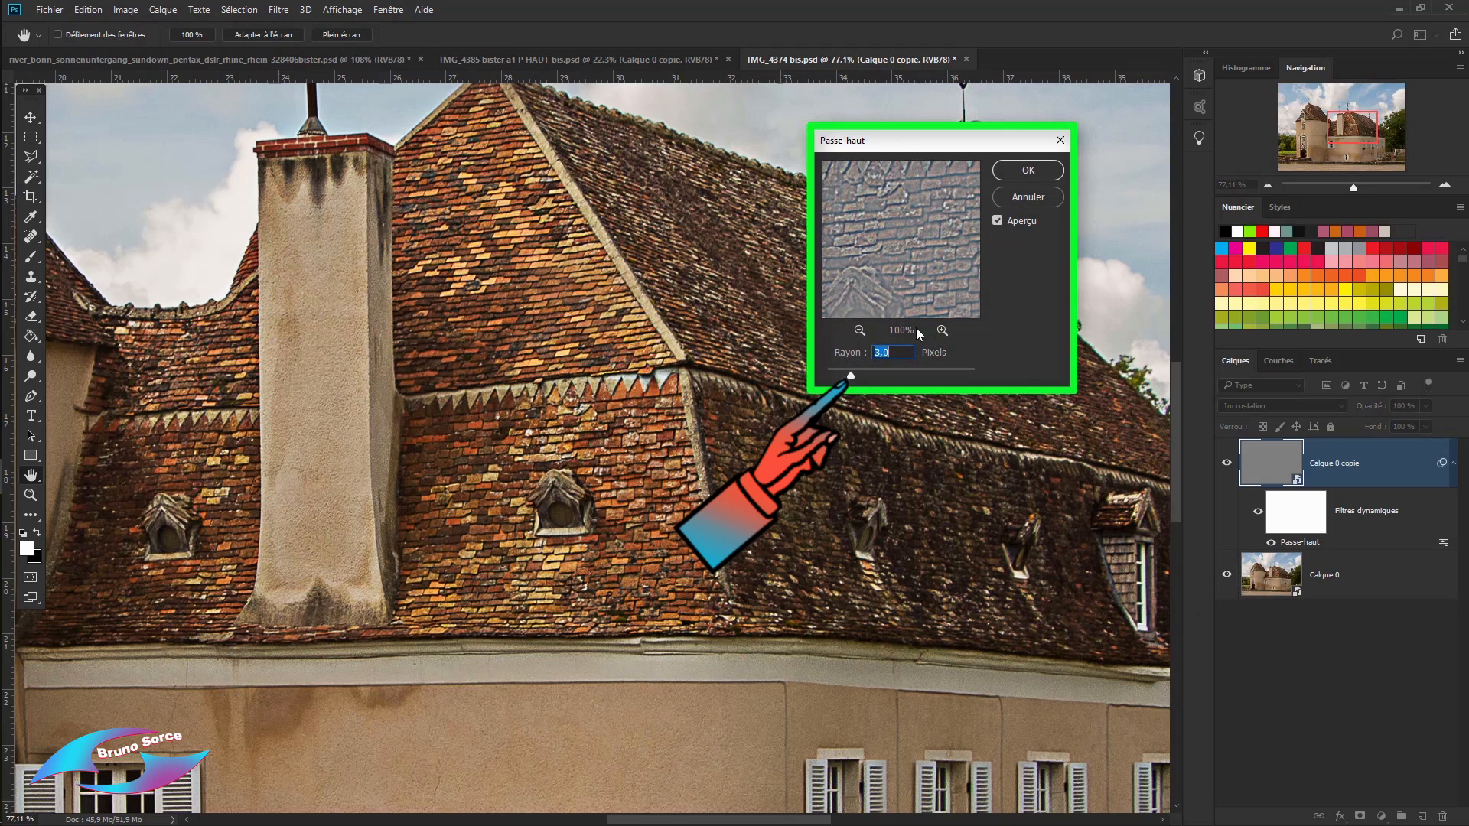
{"action": "left_click_drag", "start_coordinate": [852, 375], "coordinate": [915, 370]}
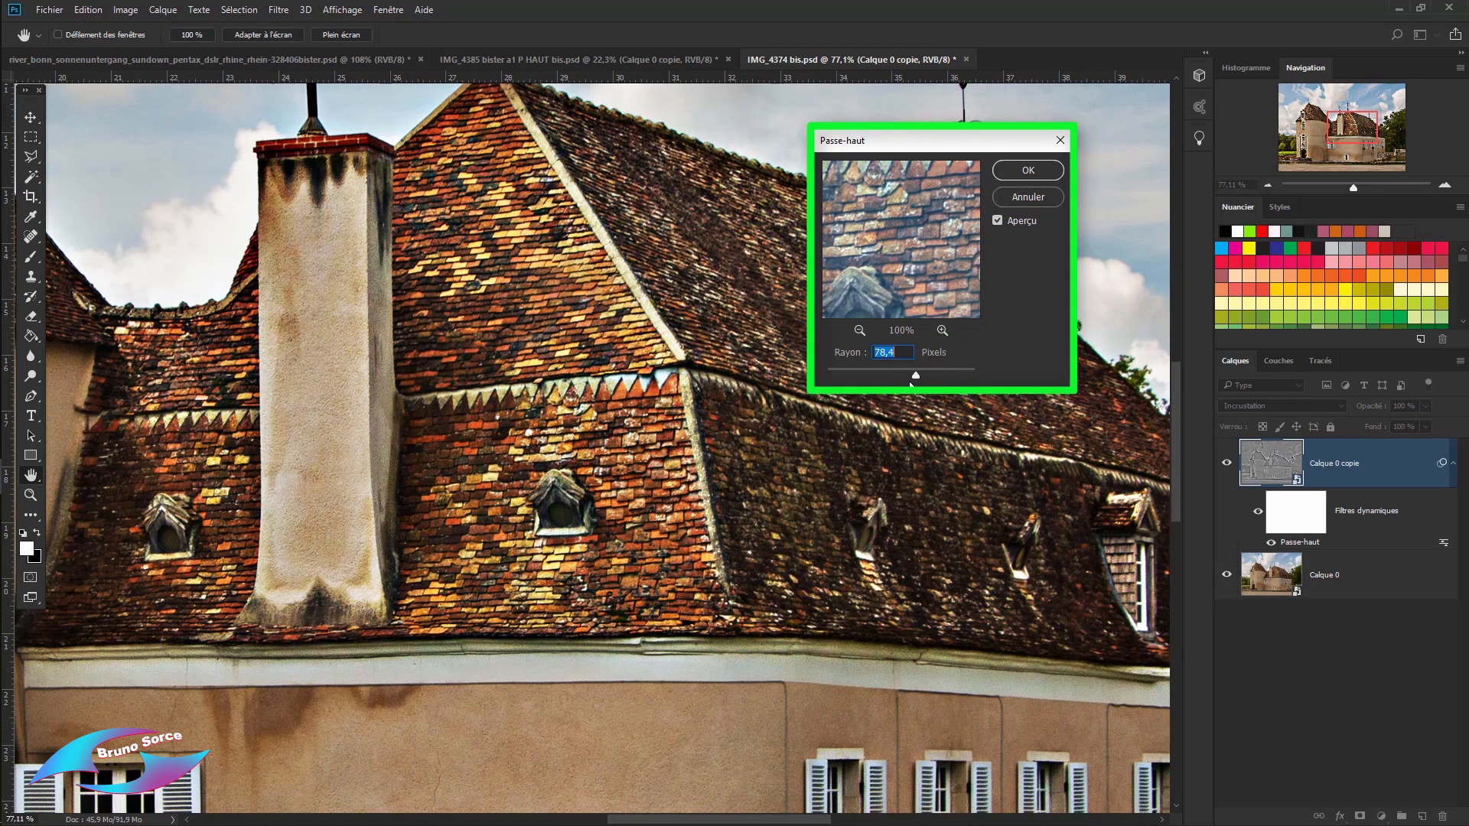
{"action": "left_click_drag", "start_coordinate": [919, 374], "coordinate": [867, 376]}
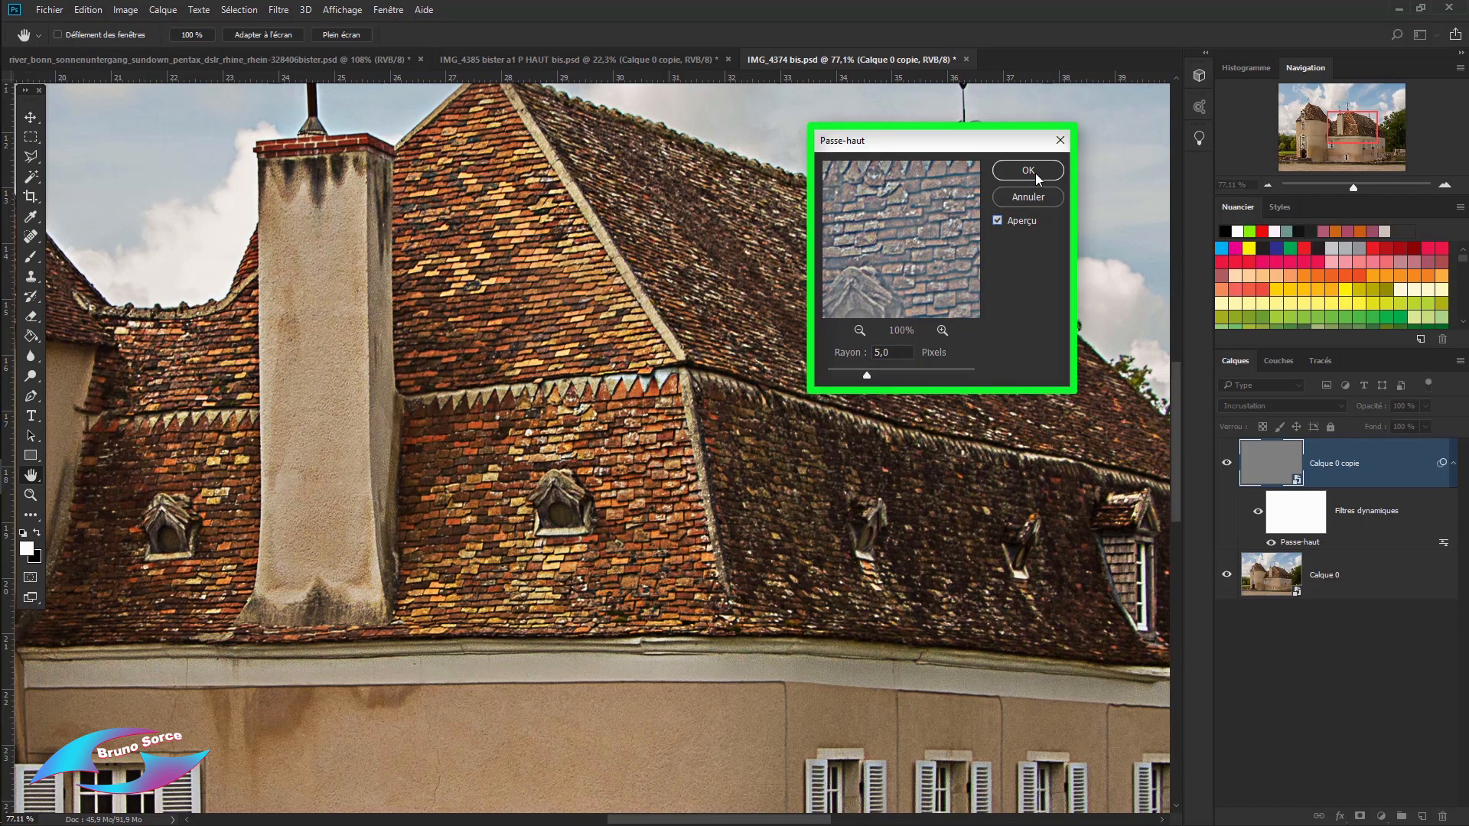
{"action": "left_click", "coordinate": [1028, 170]}
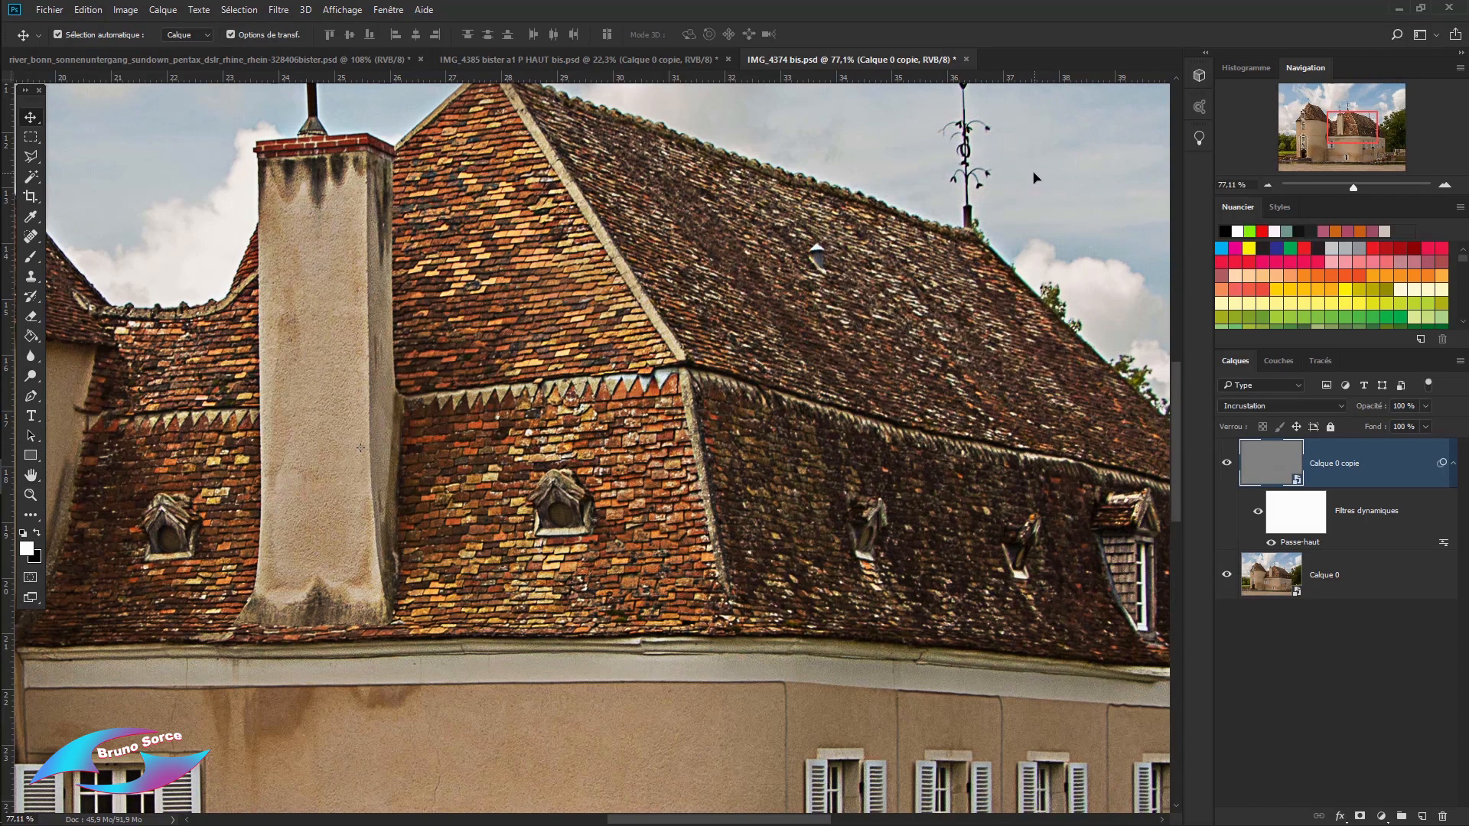
Compare the sharpening on the roof and across the whole château with Calque 0 copie hidden and shown.
{"action": "left_click", "coordinate": [1227, 469]}
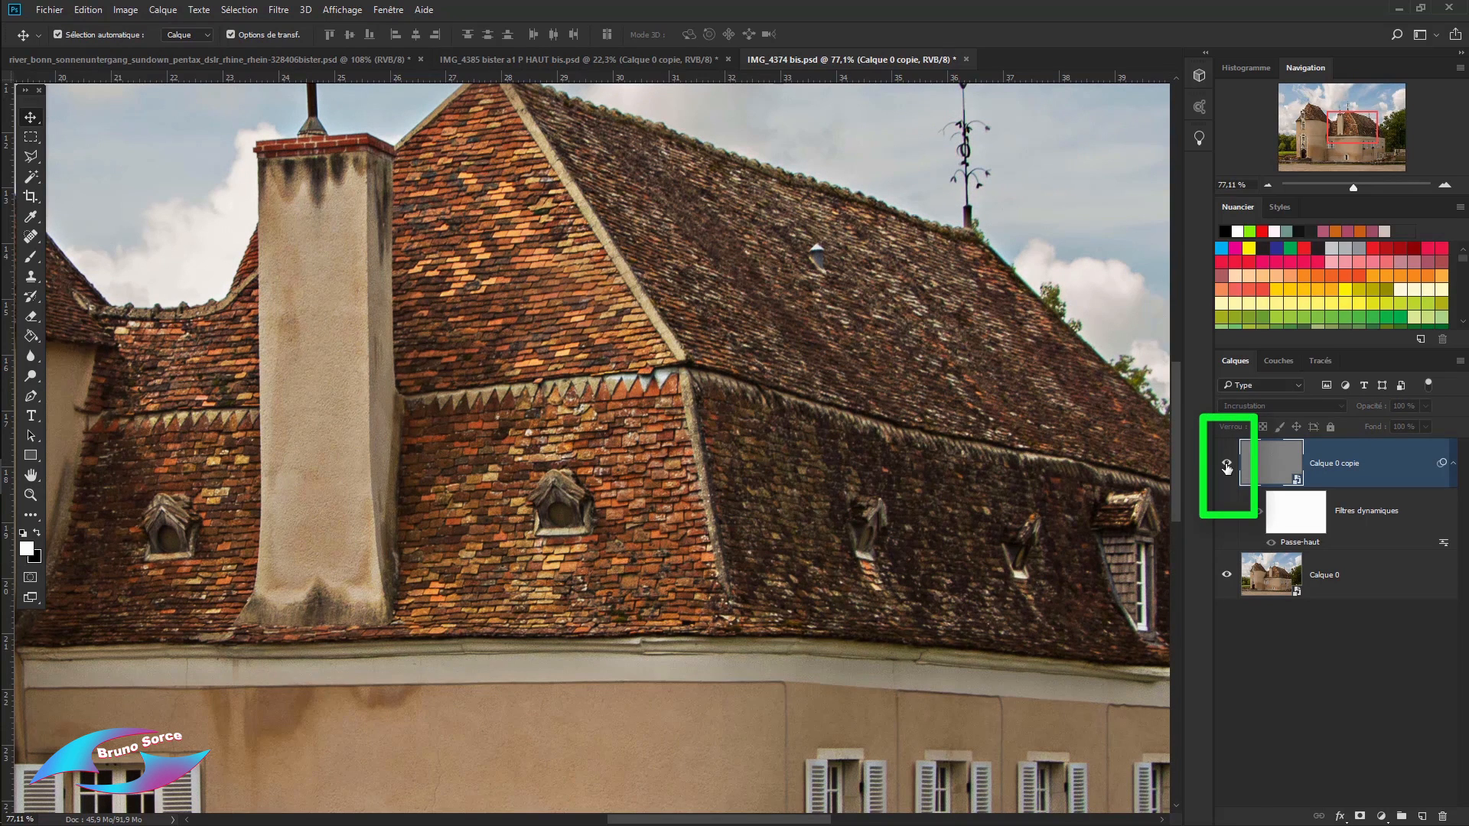
{"action": "left_click", "coordinate": [1227, 468]}
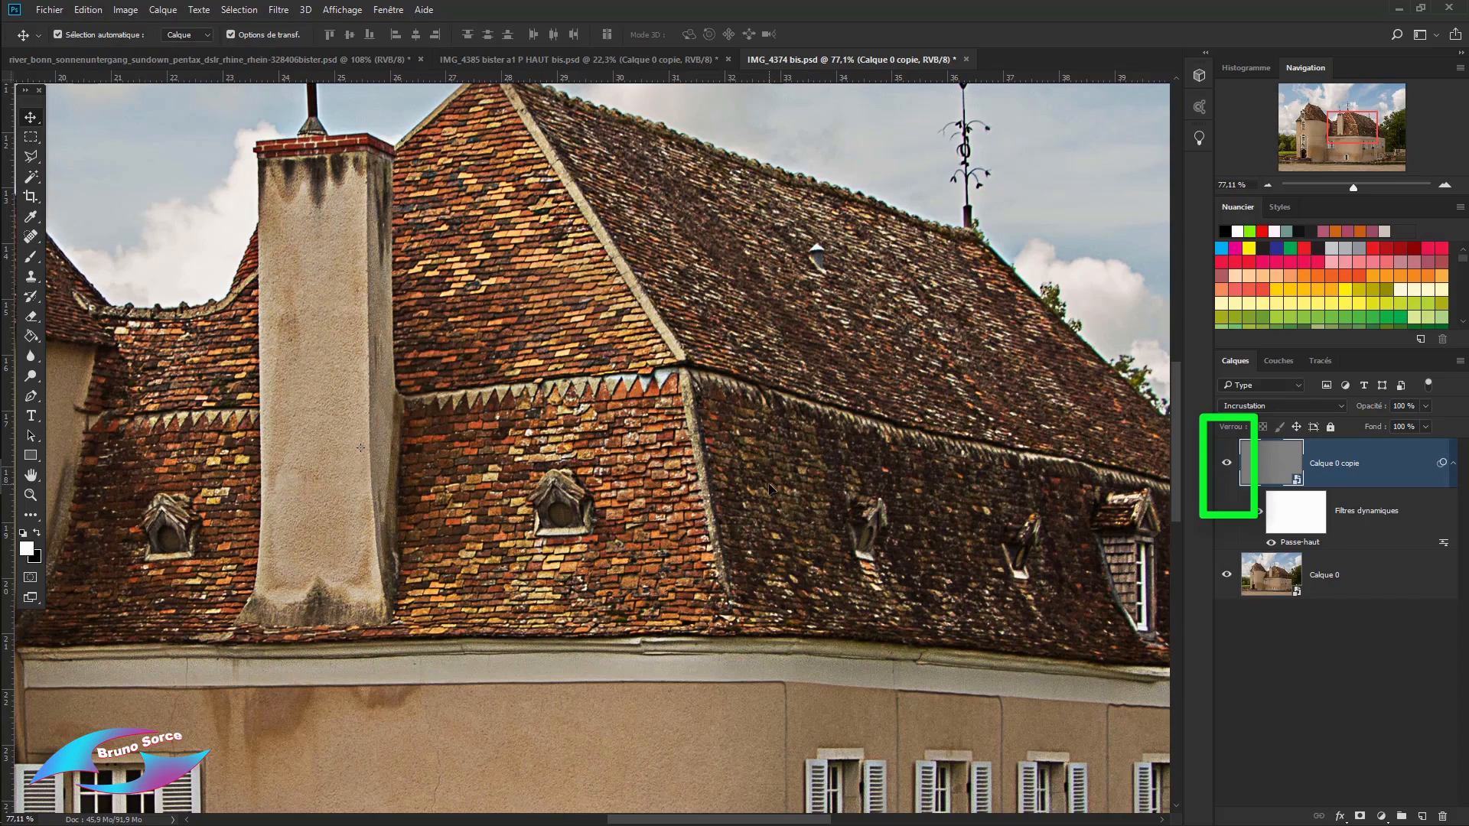
{"action": "scroll", "coordinate": [648, 445], "scroll_direction": "down", "scroll_amount": 2}
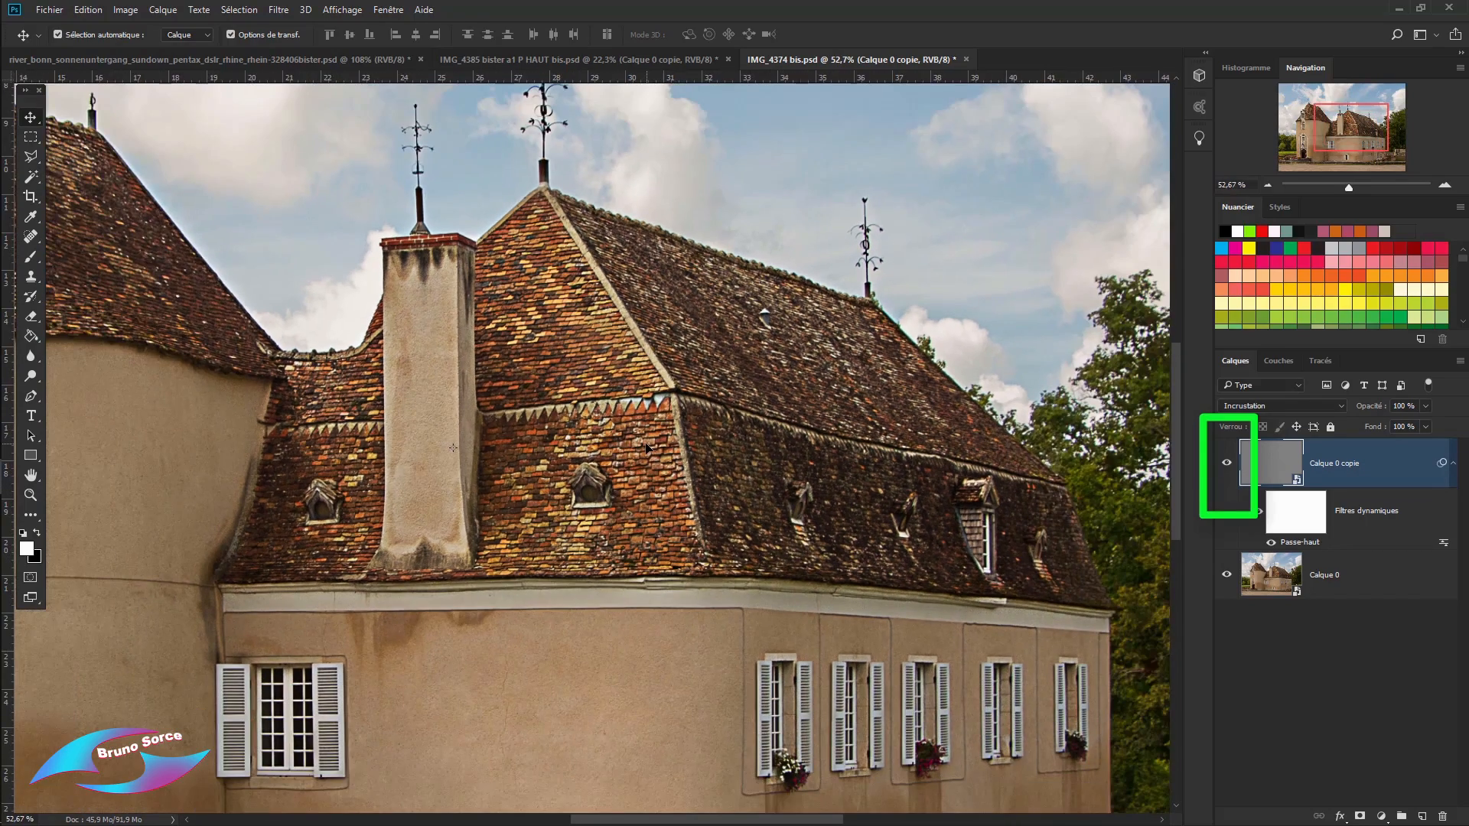
{"action": "scroll", "coordinate": [643, 444], "scroll_direction": "down", "scroll_amount": 2}
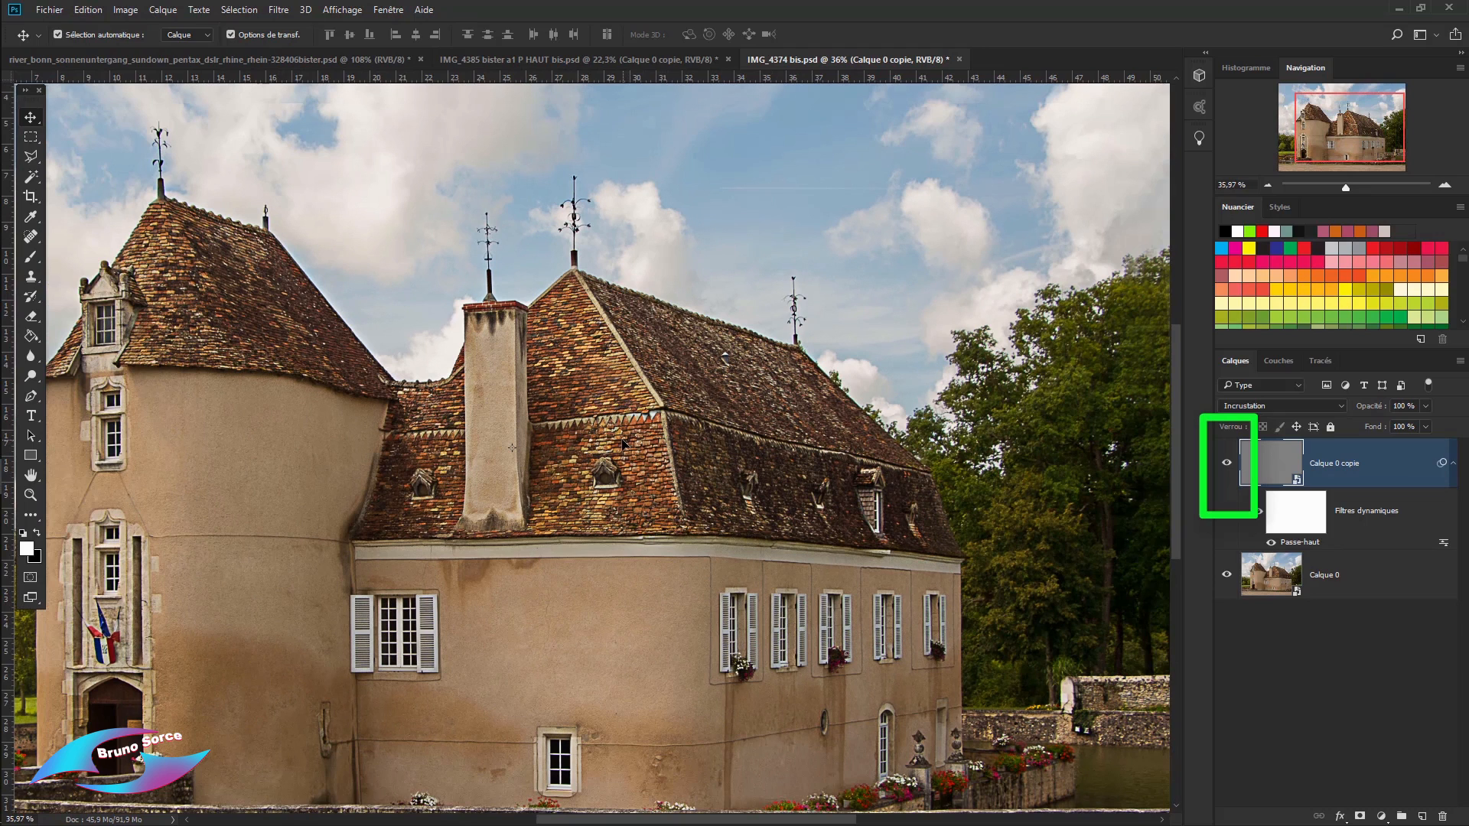
{"action": "scroll", "coordinate": [623, 444], "scroll_direction": "down", "scroll_amount": 1}
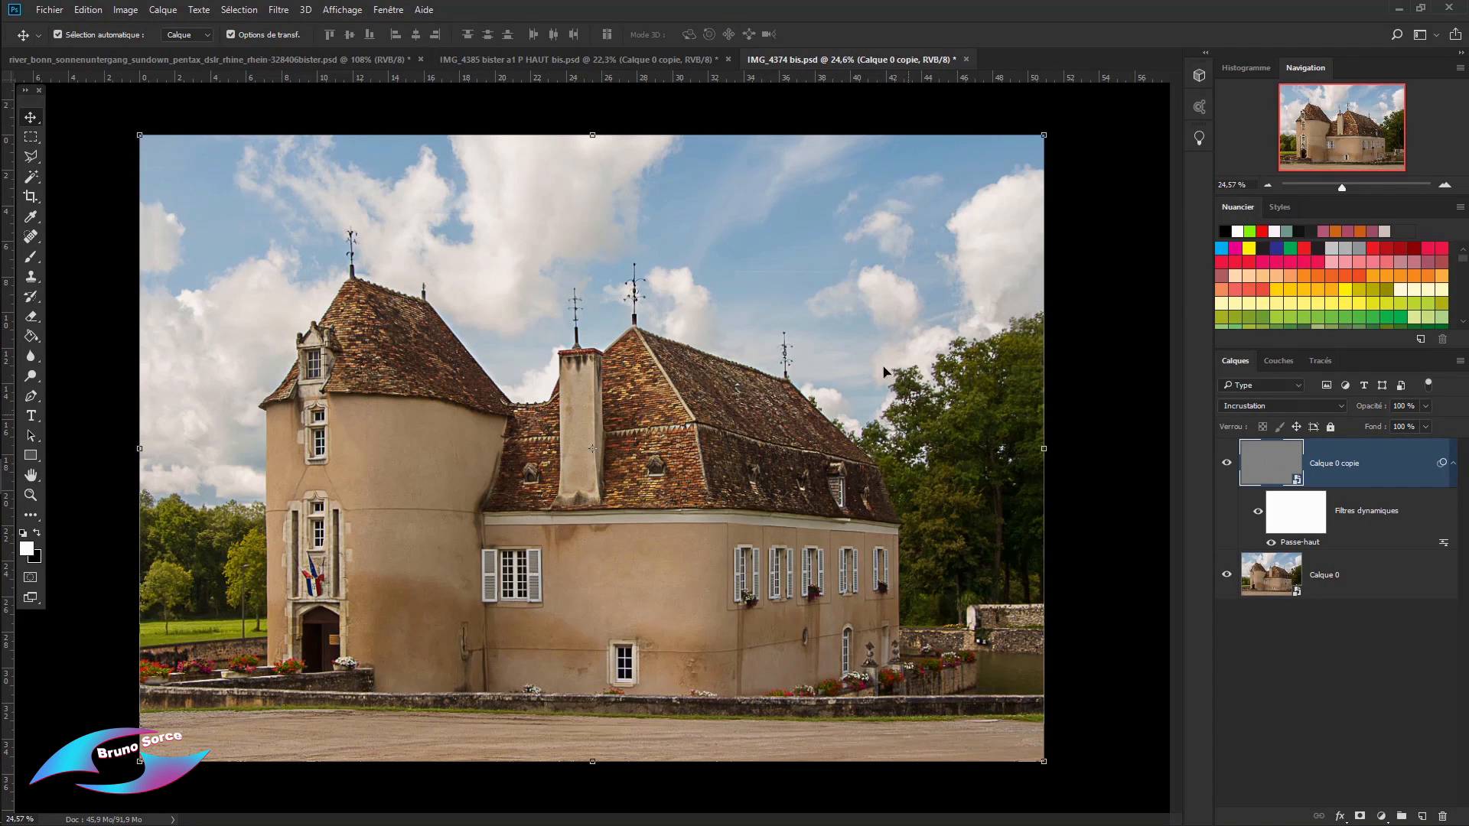
{"action": "left_click", "coordinate": [1227, 463]}
{"action": "left_click", "coordinate": [1227, 463]}
{"action": "scroll", "coordinate": [715, 475], "scroll_direction": "up", "scroll_amount": 2}
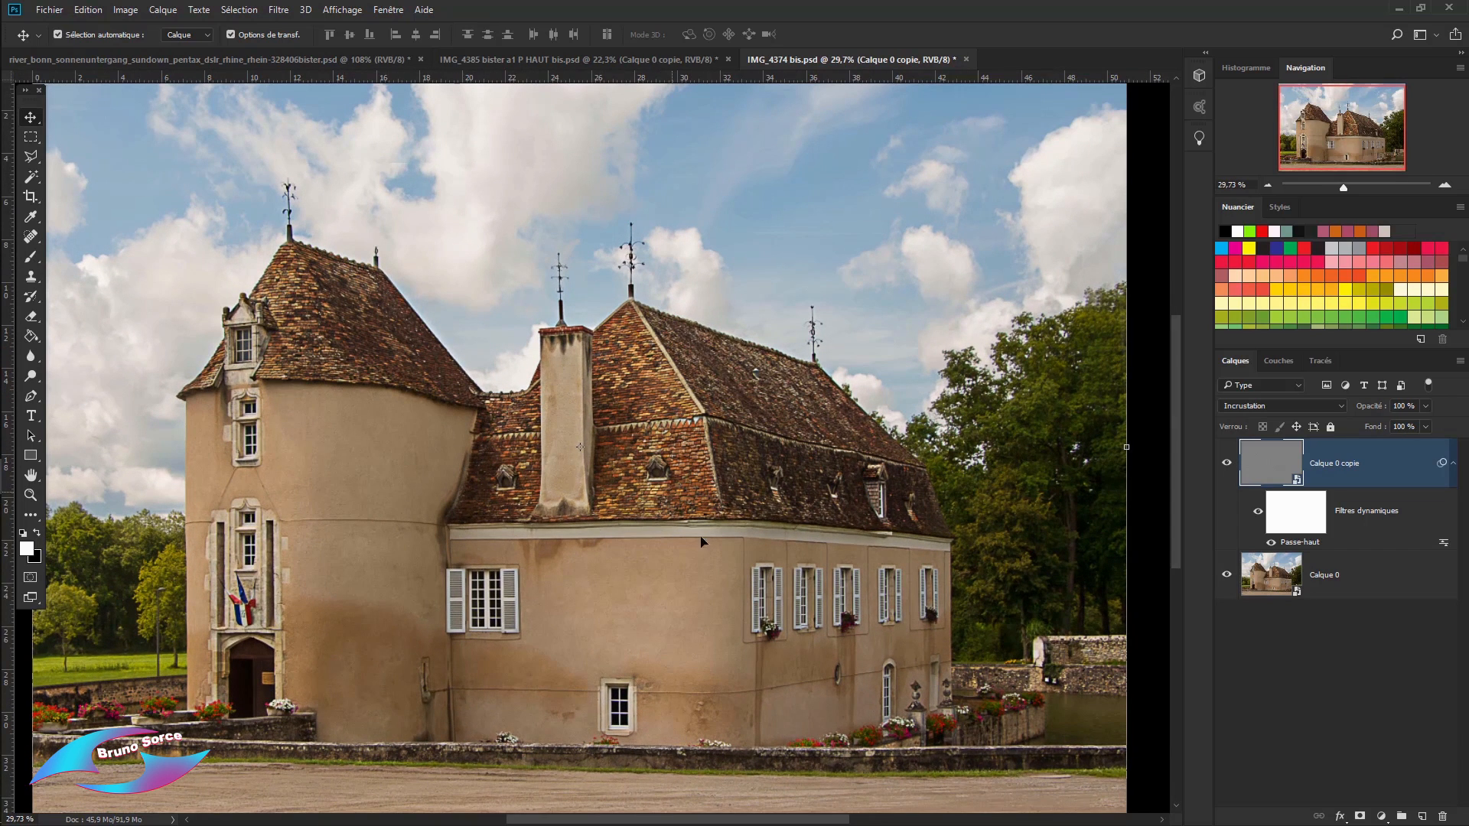
{"action": "scroll", "coordinate": [805, 515], "scroll_direction": "down", "scroll_amount": 2}
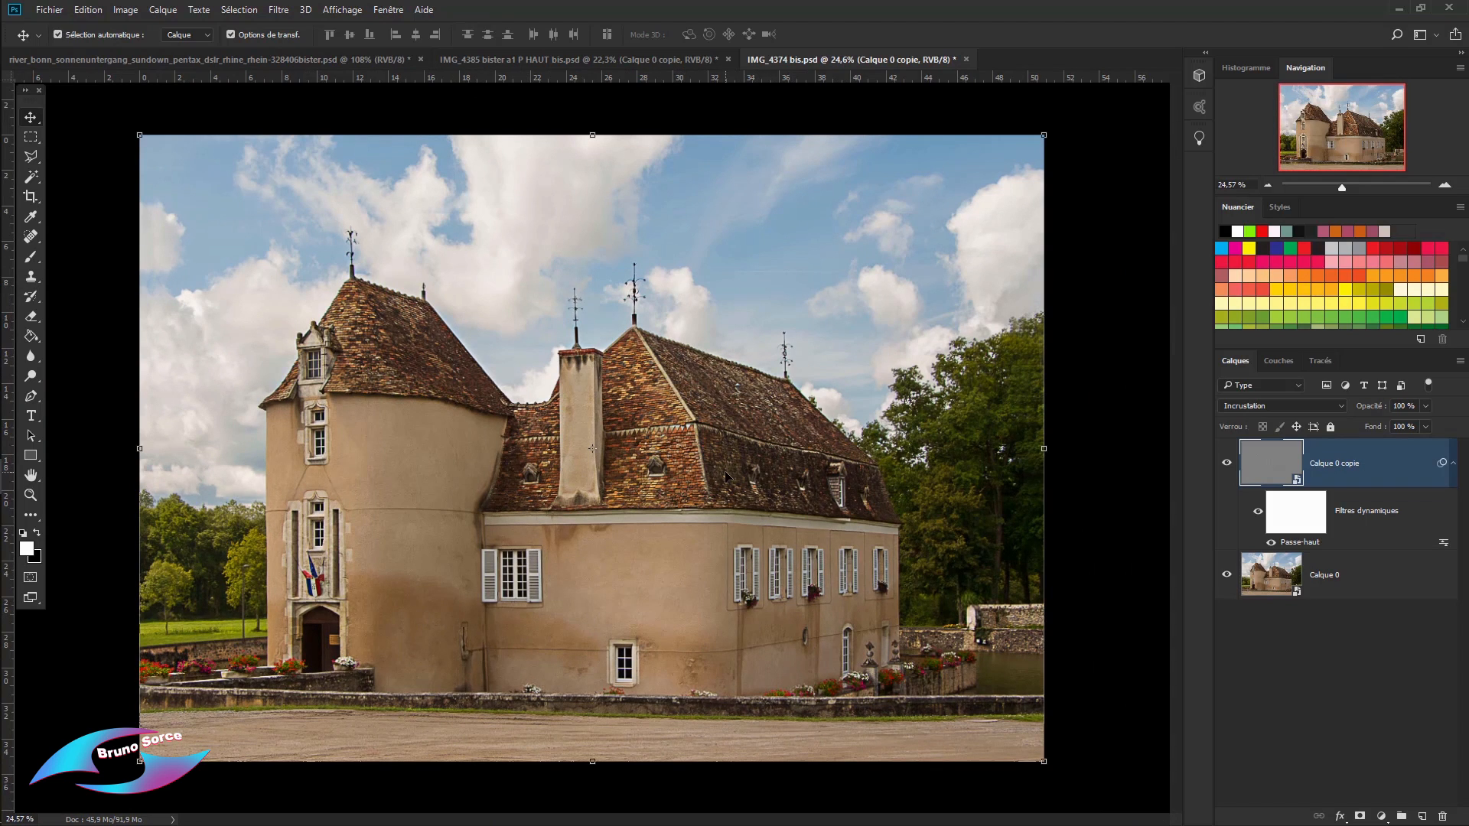
{"action": "left_click", "coordinate": [1226, 462]}
{"action": "left_click", "coordinate": [1226, 465]}
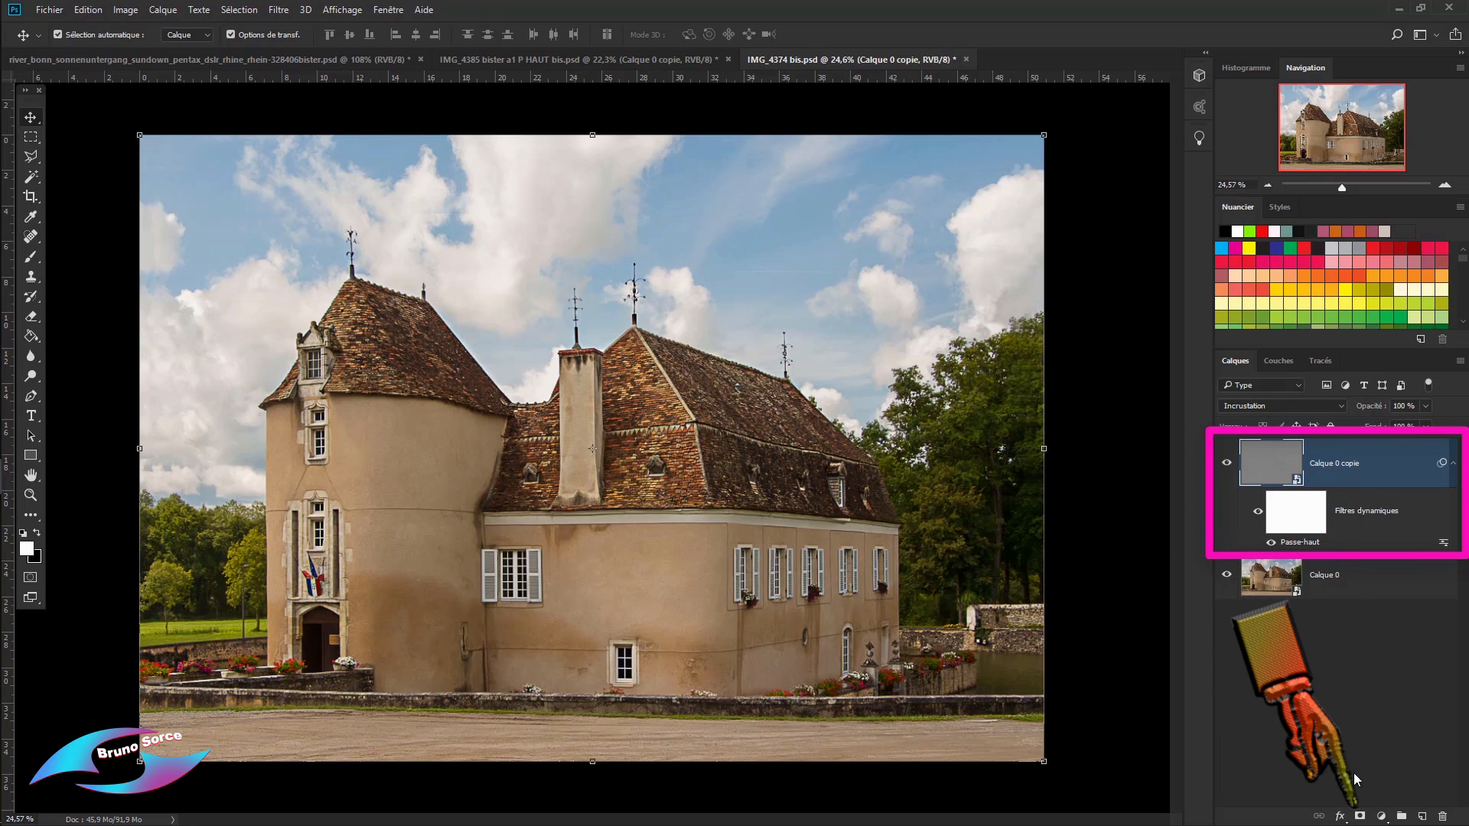
Add a layer mask to Calque 0 copie and fill it with black to hide the sharpening.
{"action": "left_click", "coordinate": [1360, 817]}
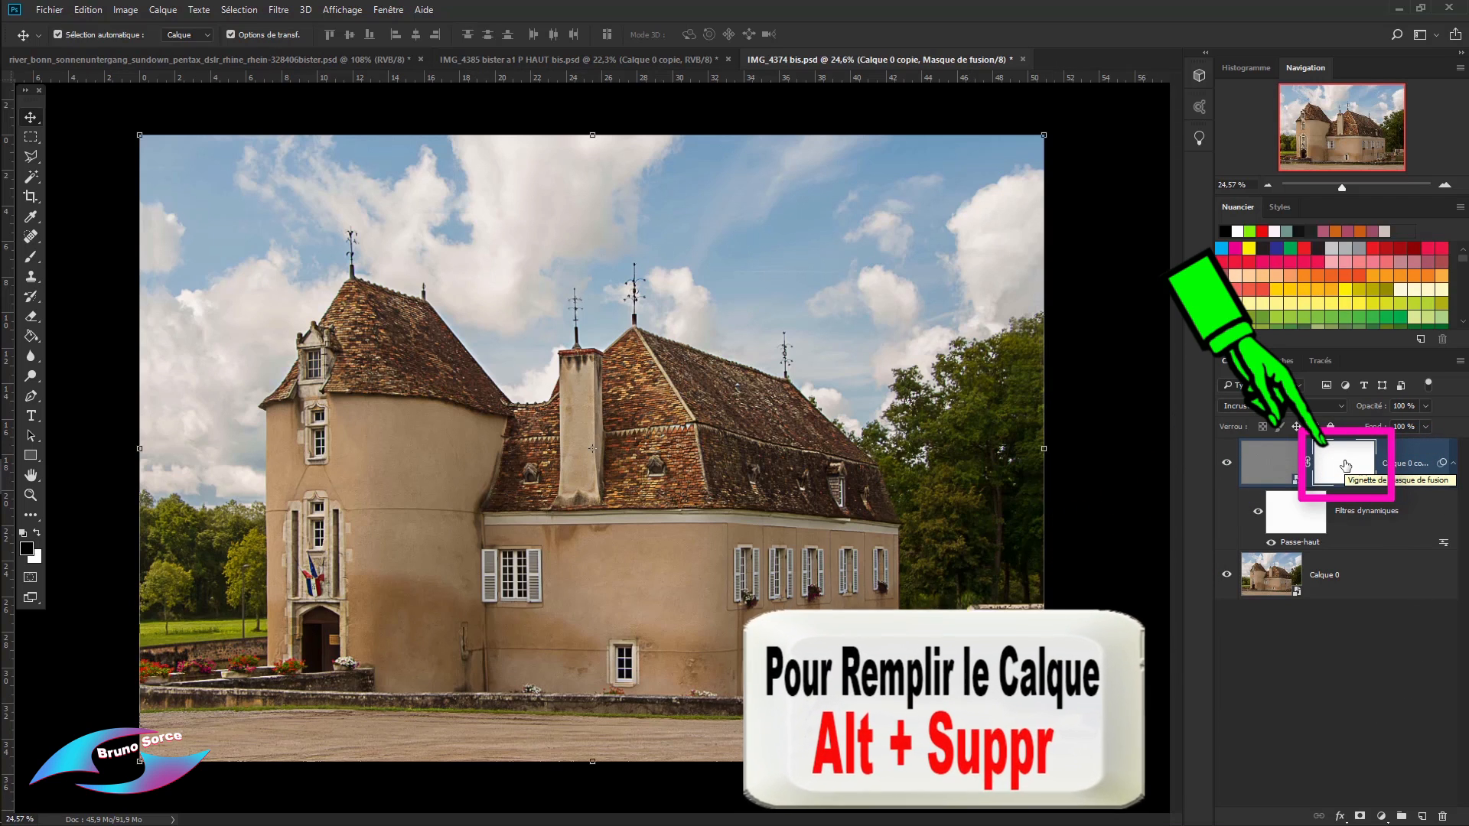
{"action": "key", "text": "alt"}
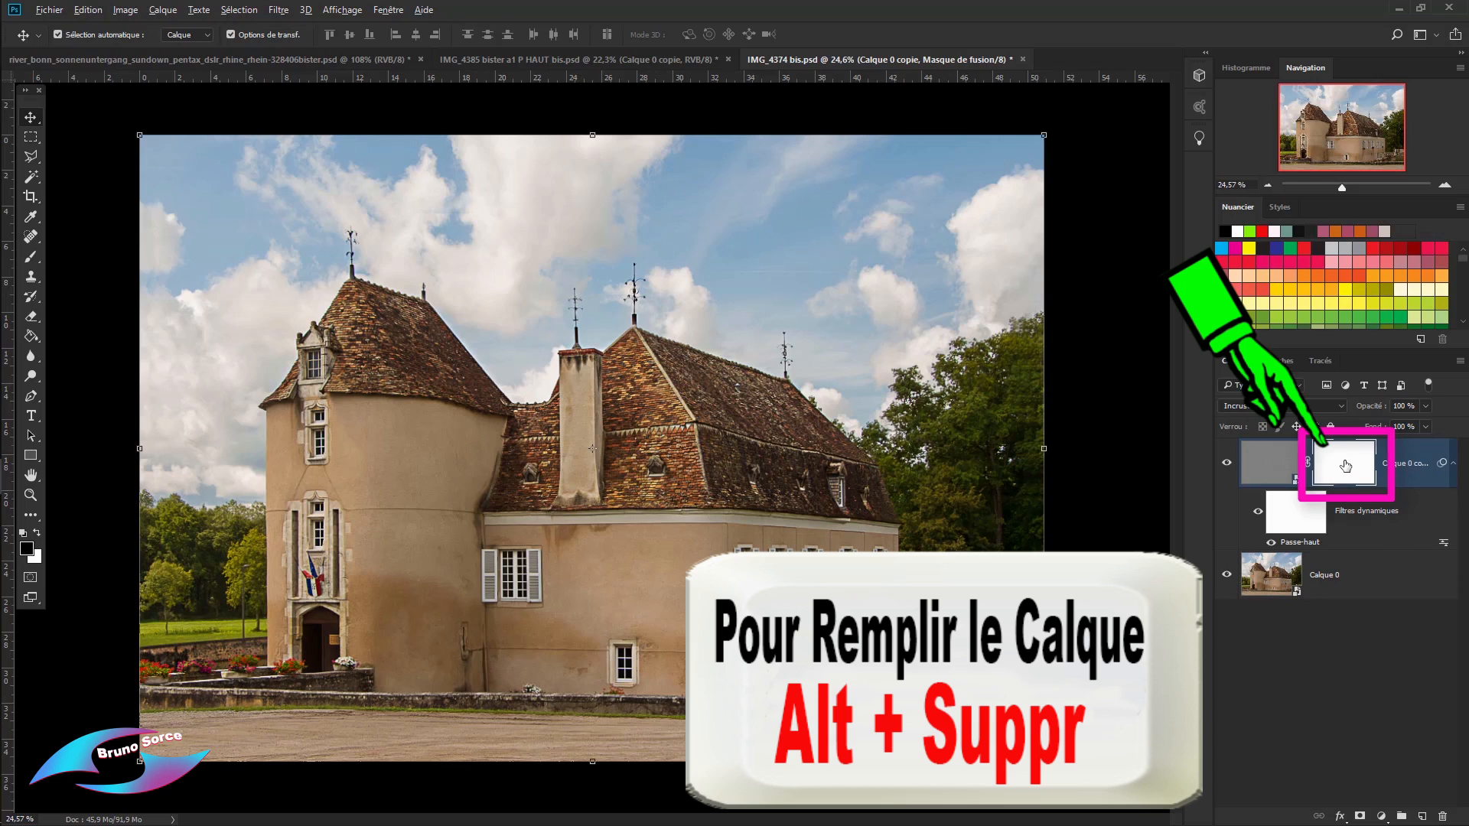
{"action": "key", "text": "alt+Delete"}
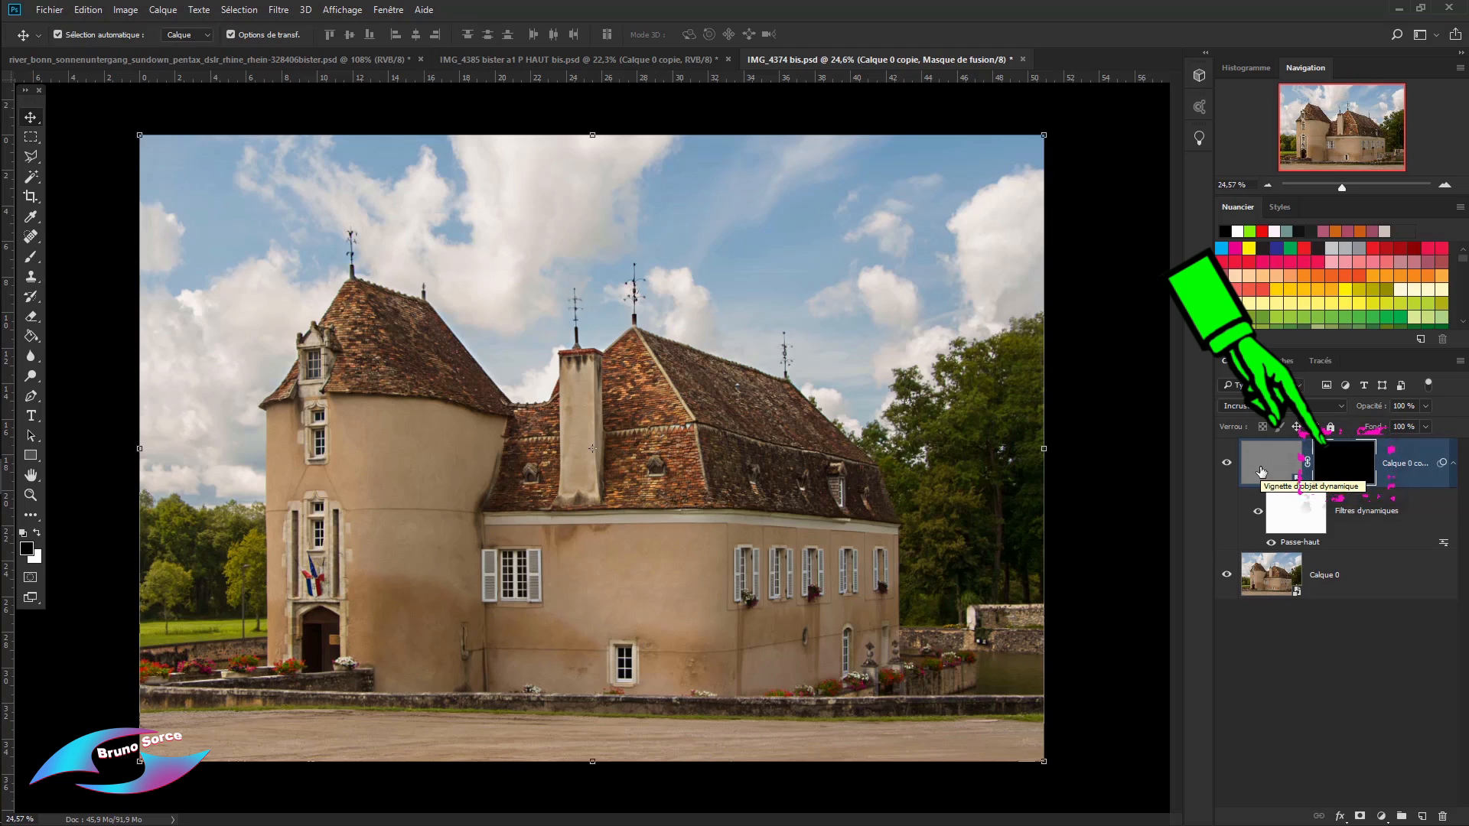
{"action": "left_click", "coordinate": [1226, 464]}
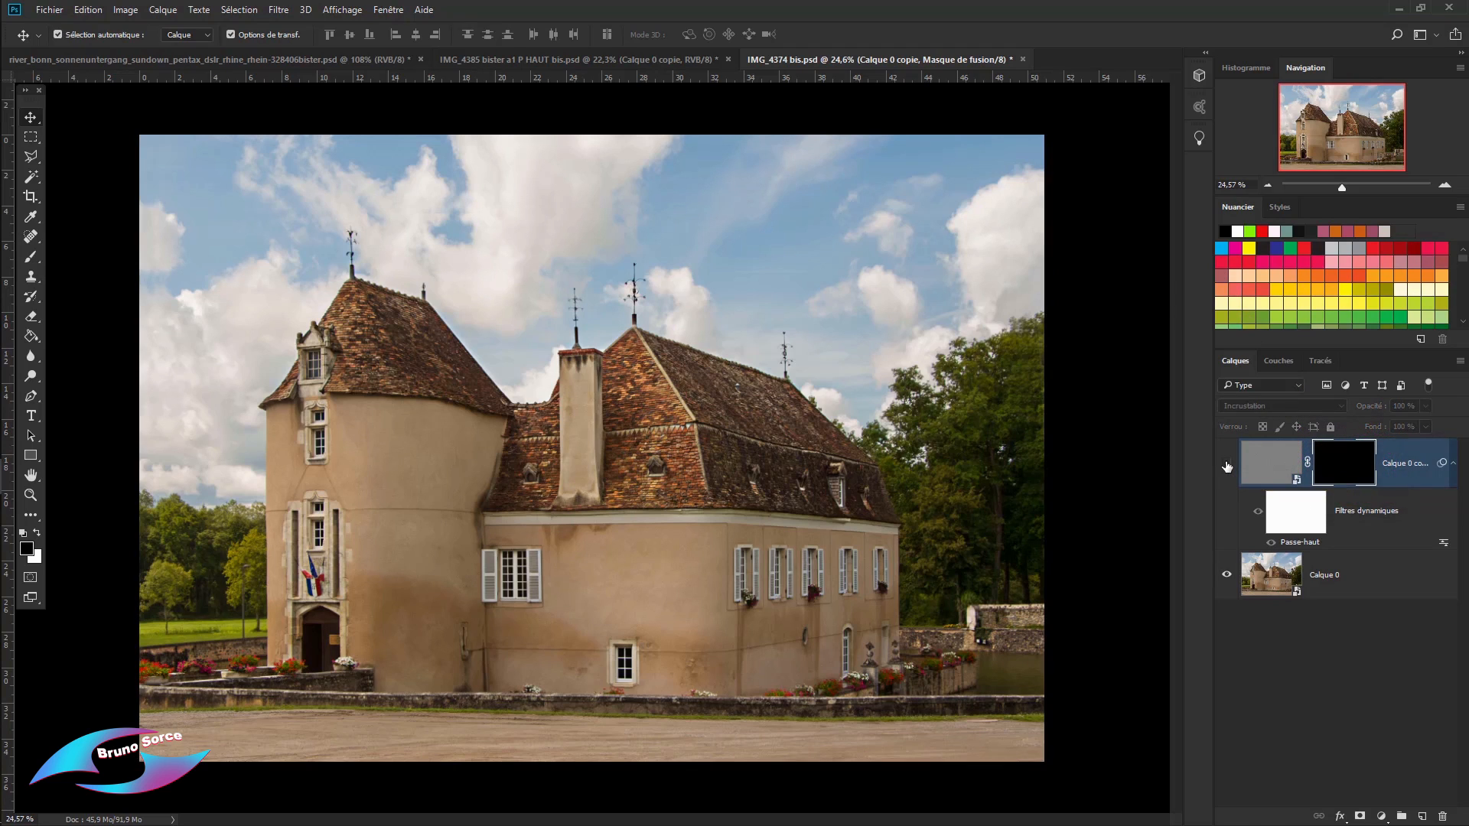
{"action": "left_click", "coordinate": [1227, 464]}
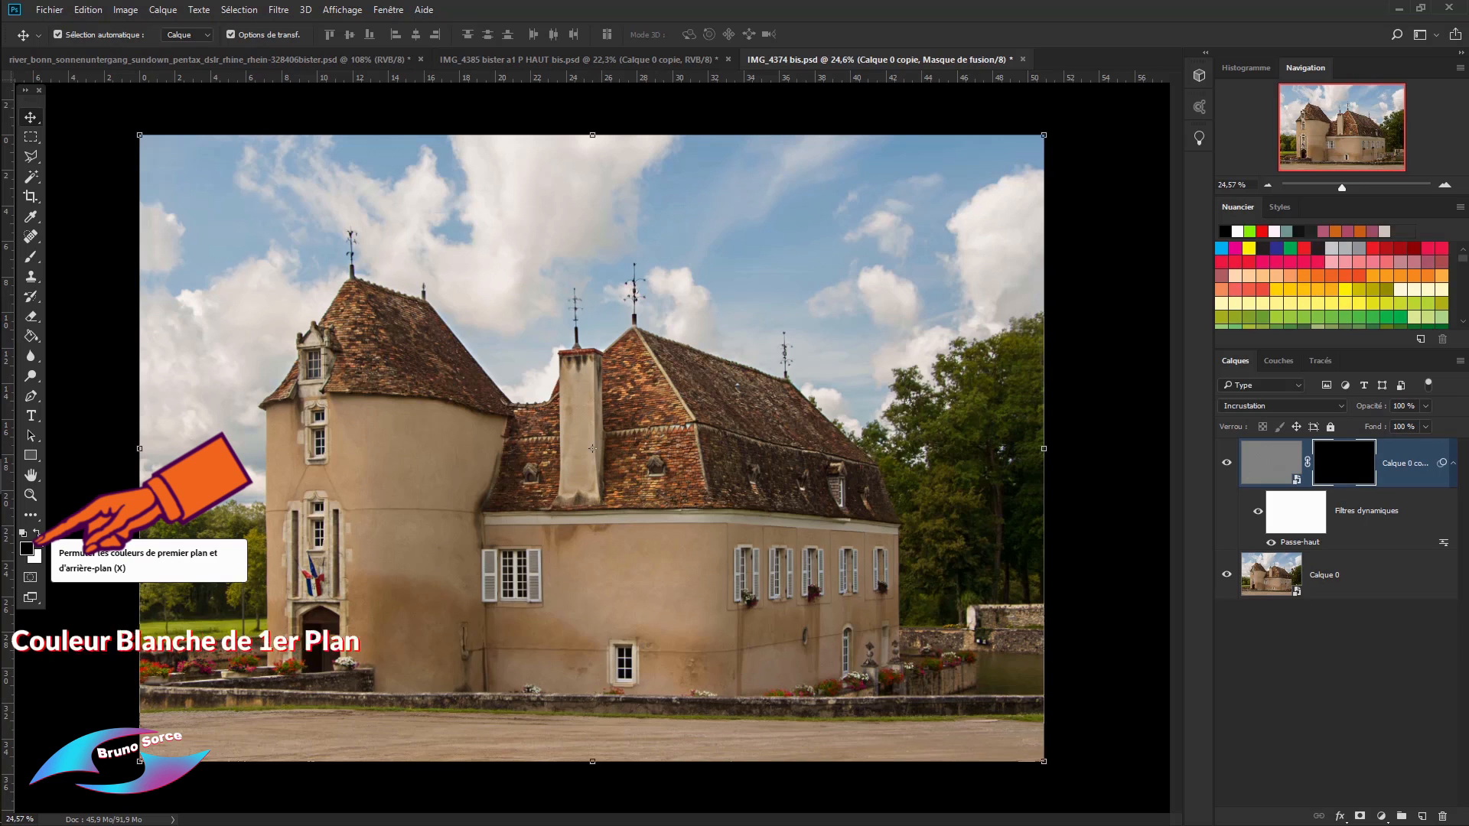
Brush white on the layer mask over the upper roof tiles beside the chimney to reveal the sharpening there.
{"action": "key", "text": "x"}
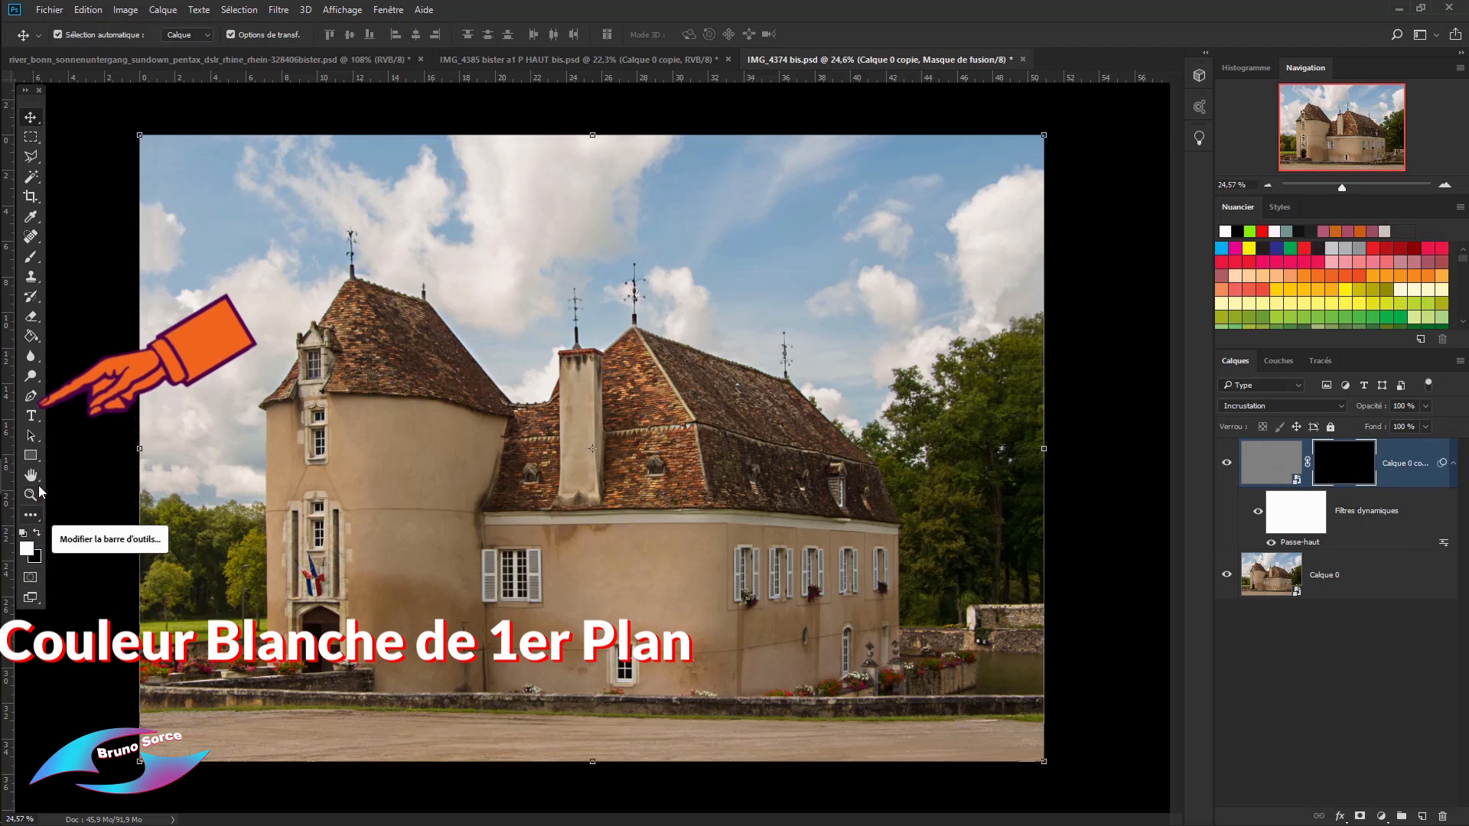
{"action": "left_click", "coordinate": [30, 258]}
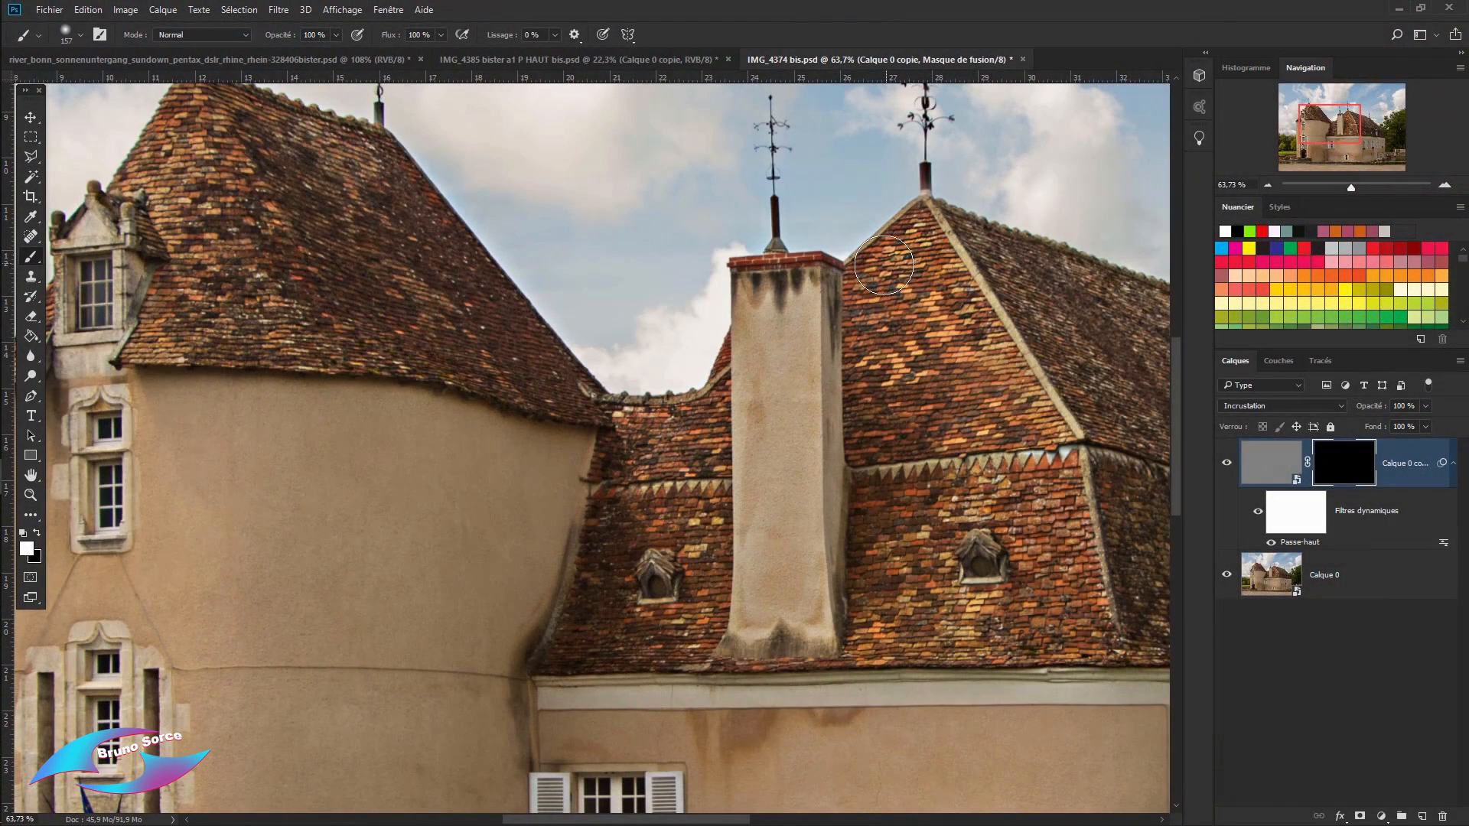
{"action": "mouse_move", "coordinate": [869, 371]}
{"action": "left_mouse_down"}
{"action": "mouse_move", "coordinate": [865, 442]}
{"action": "mouse_move", "coordinate": [1052, 435]}
{"action": "mouse_move", "coordinate": [919, 237]}
{"action": "mouse_move", "coordinate": [994, 407]}
{"action": "mouse_move", "coordinate": [911, 273]}
{"action": "mouse_move", "coordinate": [927, 405]}
{"action": "mouse_move", "coordinate": [912, 324]}
{"action": "mouse_move", "coordinate": [890, 424]}
{"action": "mouse_move", "coordinate": [877, 400]}
{"action": "mouse_move", "coordinate": [897, 303]}
{"action": "mouse_move", "coordinate": [924, 319]}
{"action": "mouse_move", "coordinate": [929, 395]}
{"action": "mouse_move", "coordinate": [956, 360]}
{"action": "left_mouse_up"}
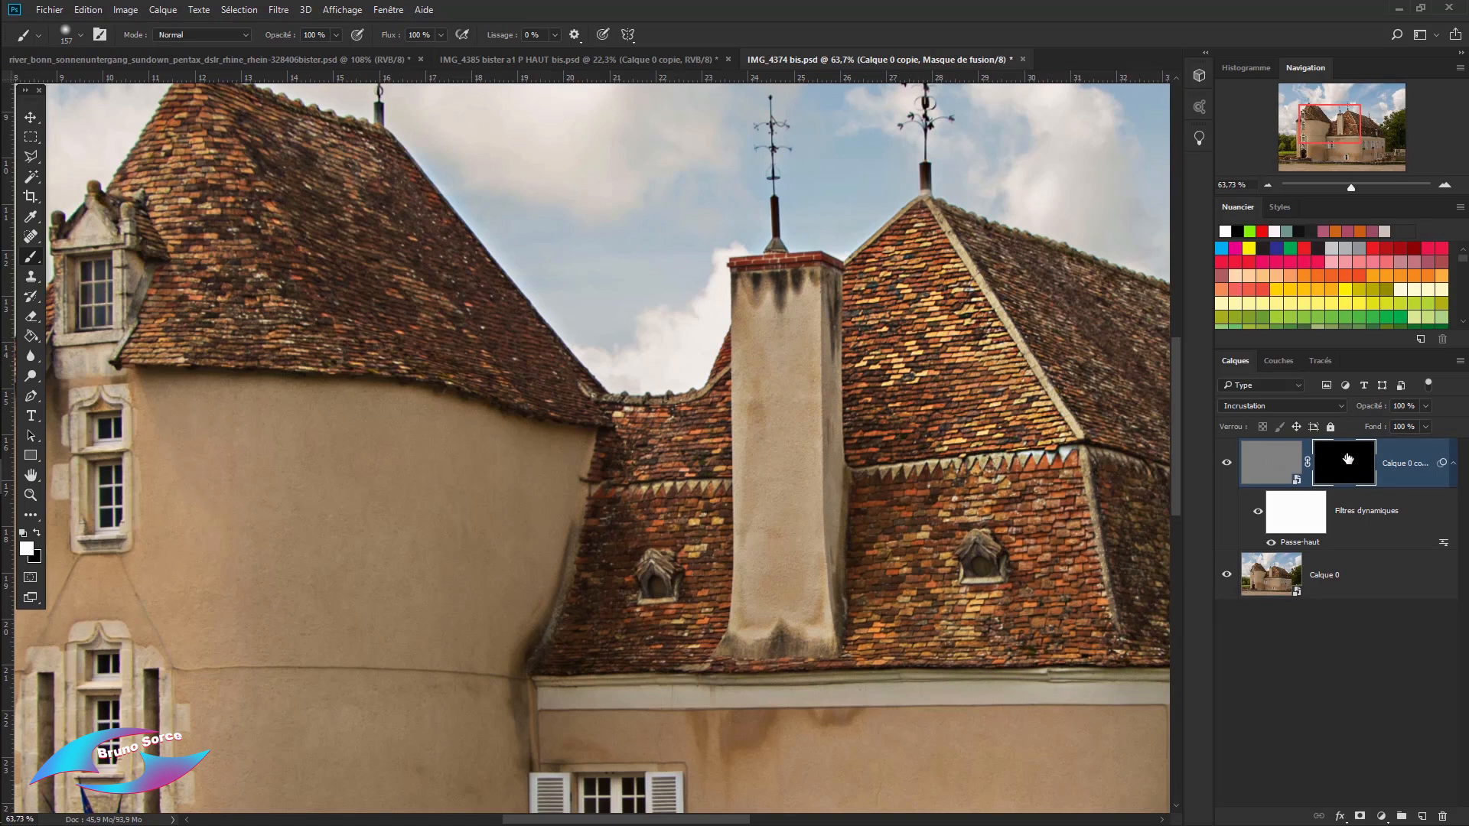
{"action": "left_click", "coordinate": [1226, 468]}
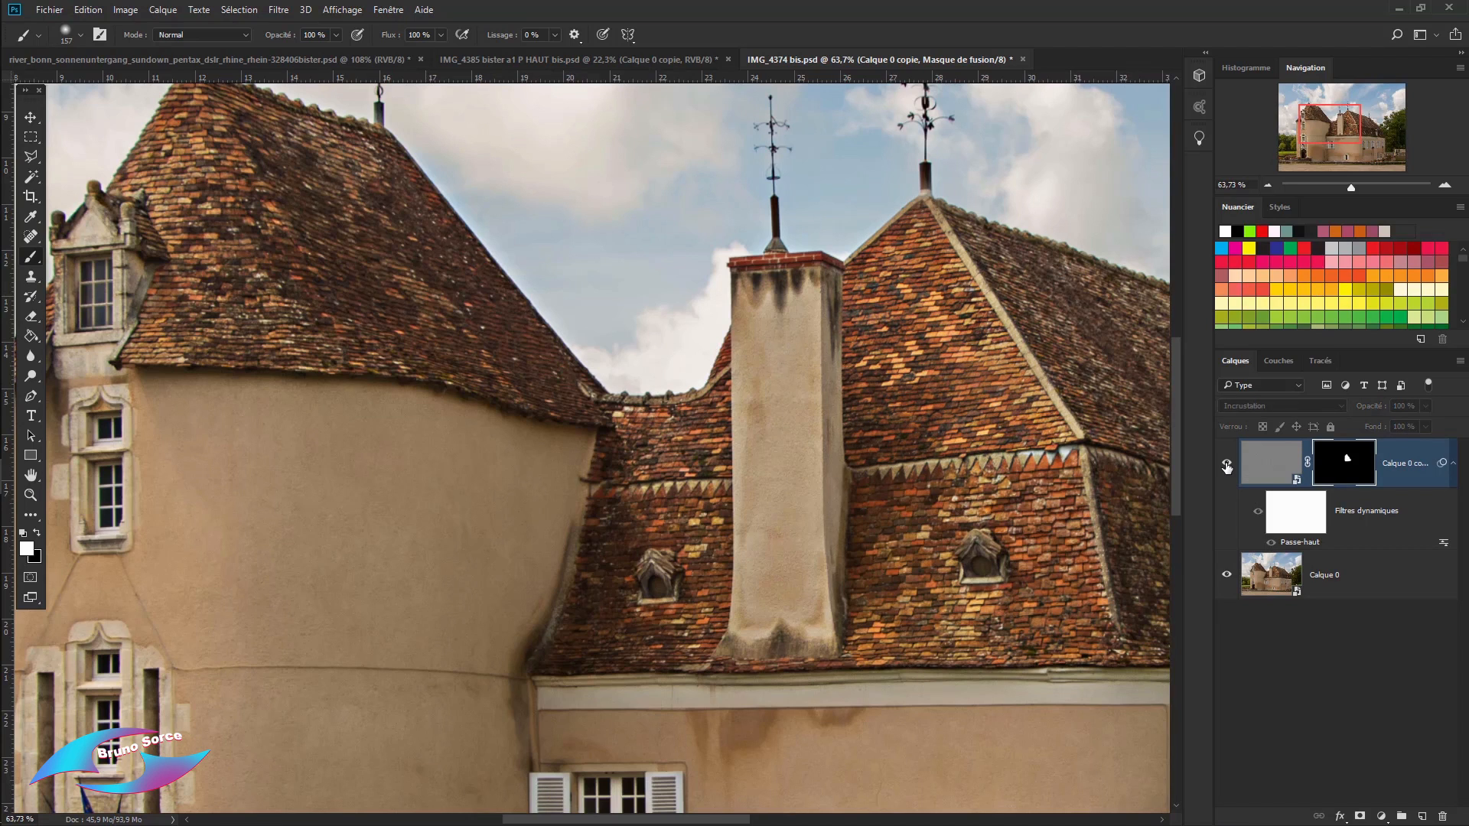
{"action": "left_click", "coordinate": [1226, 466]}
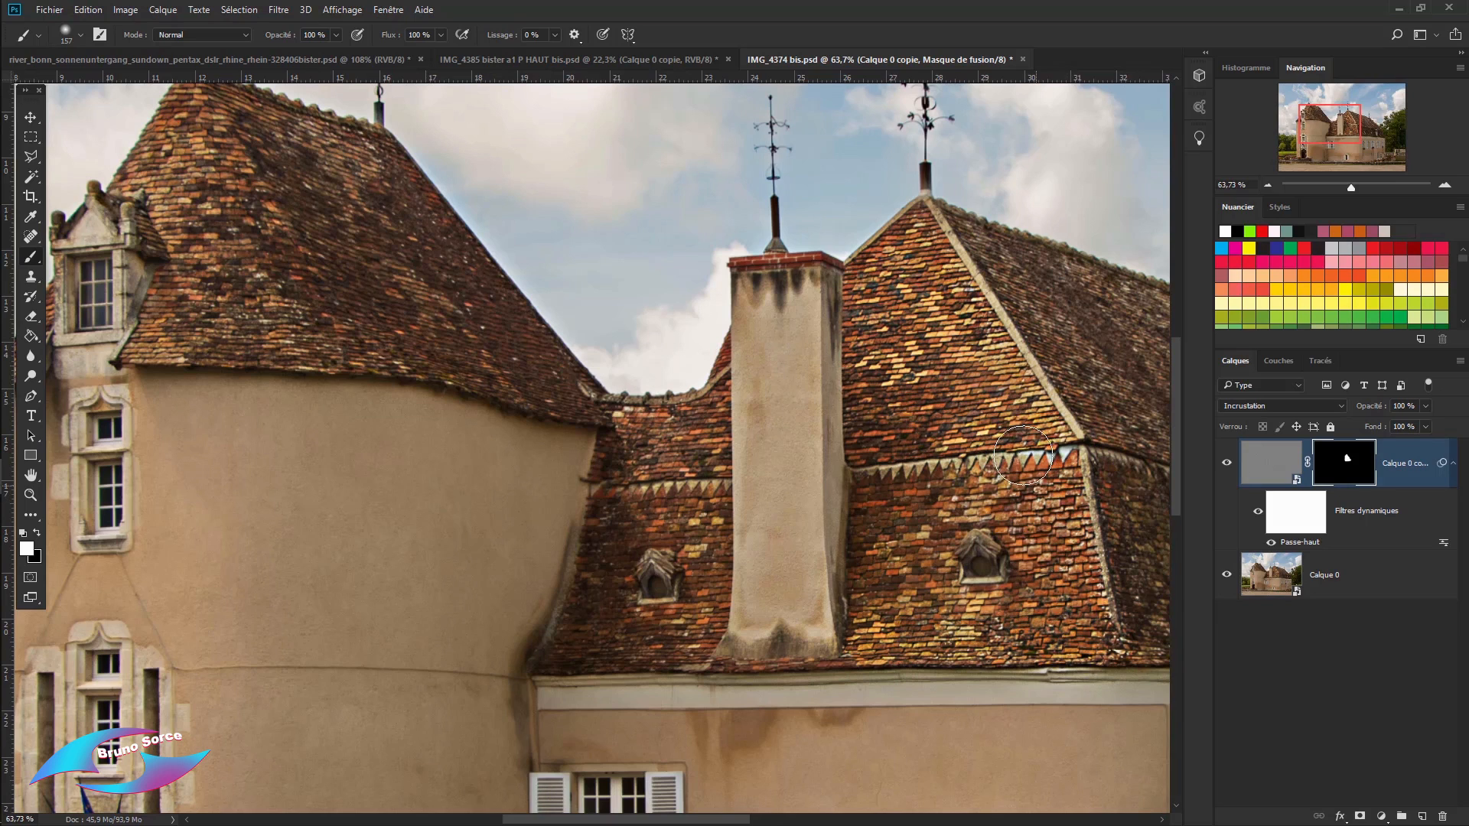
Extend the white painting on the mask over the lower roof tiles around the small dormer beside the chimney.
{"action": "mouse_move", "coordinate": [929, 470]}
{"action": "left_mouse_down"}
{"action": "mouse_move", "coordinate": [904, 576]}
{"action": "mouse_move", "coordinate": [870, 616]}
{"action": "mouse_move", "coordinate": [885, 641]}
{"action": "left_mouse_up"}
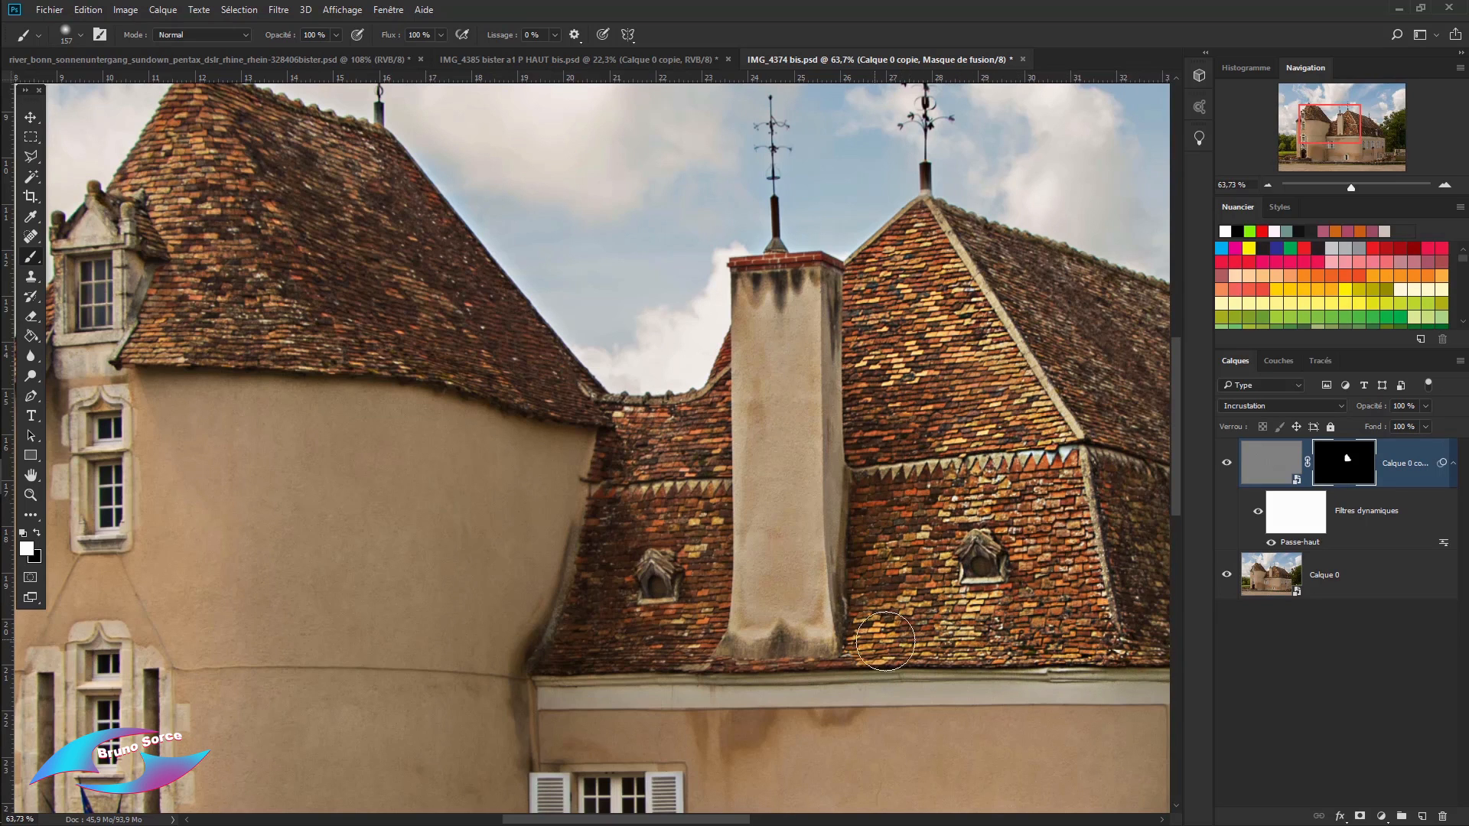
{"action": "left_click", "coordinate": [1226, 470]}
{"action": "left_click", "coordinate": [1227, 468]}
Reduce the brush to 73 px and paint white on the mask over the flower beds, stone walls and window flowers.
{"action": "left_click_drag", "start_coordinate": [998, 598], "coordinate": [714, 248]}
{"action": "left_click_drag", "start_coordinate": [964, 487], "coordinate": [795, 371]}
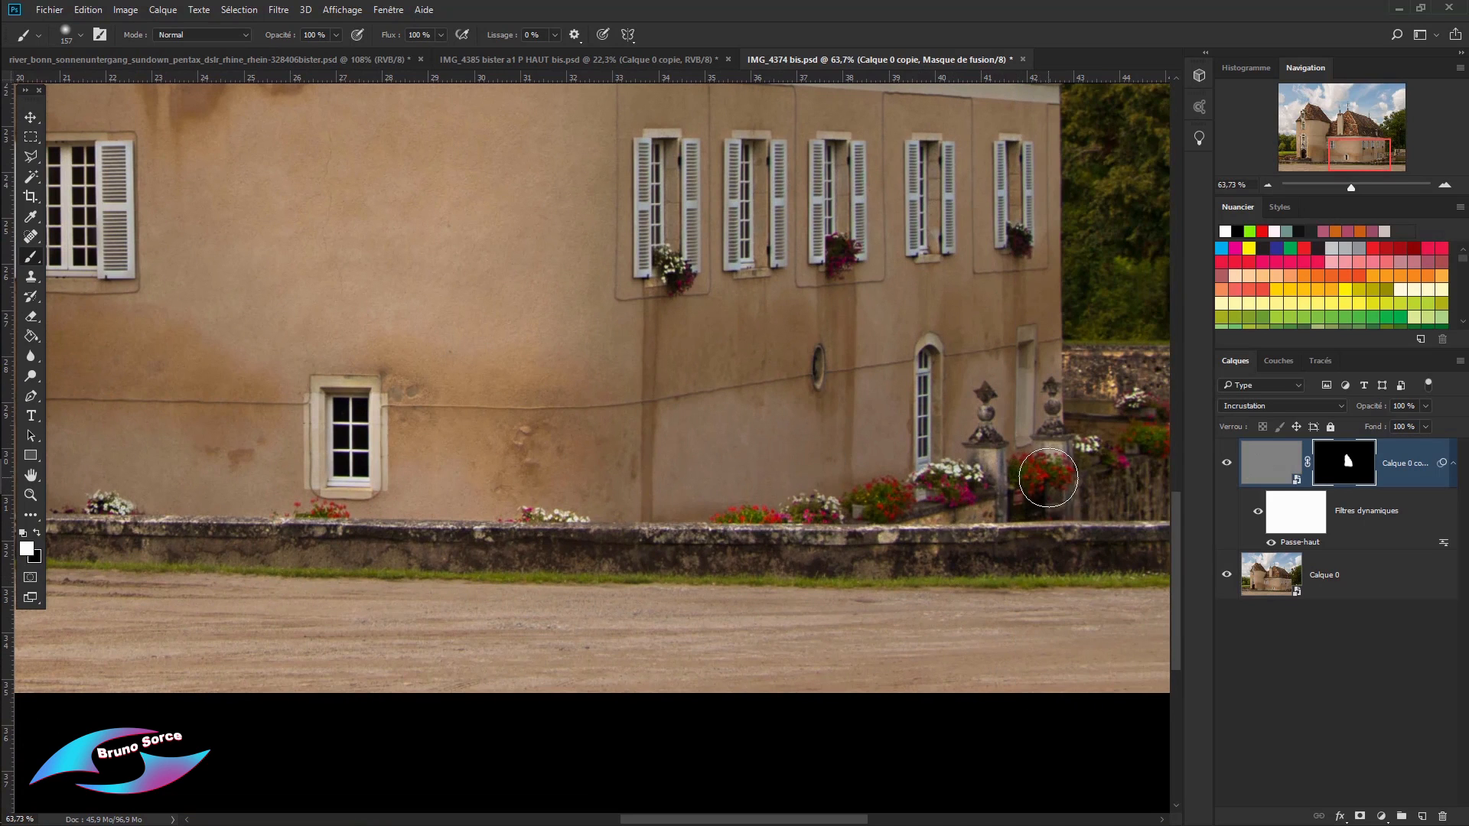
{"action": "right_click", "coordinate": [1064, 478]}
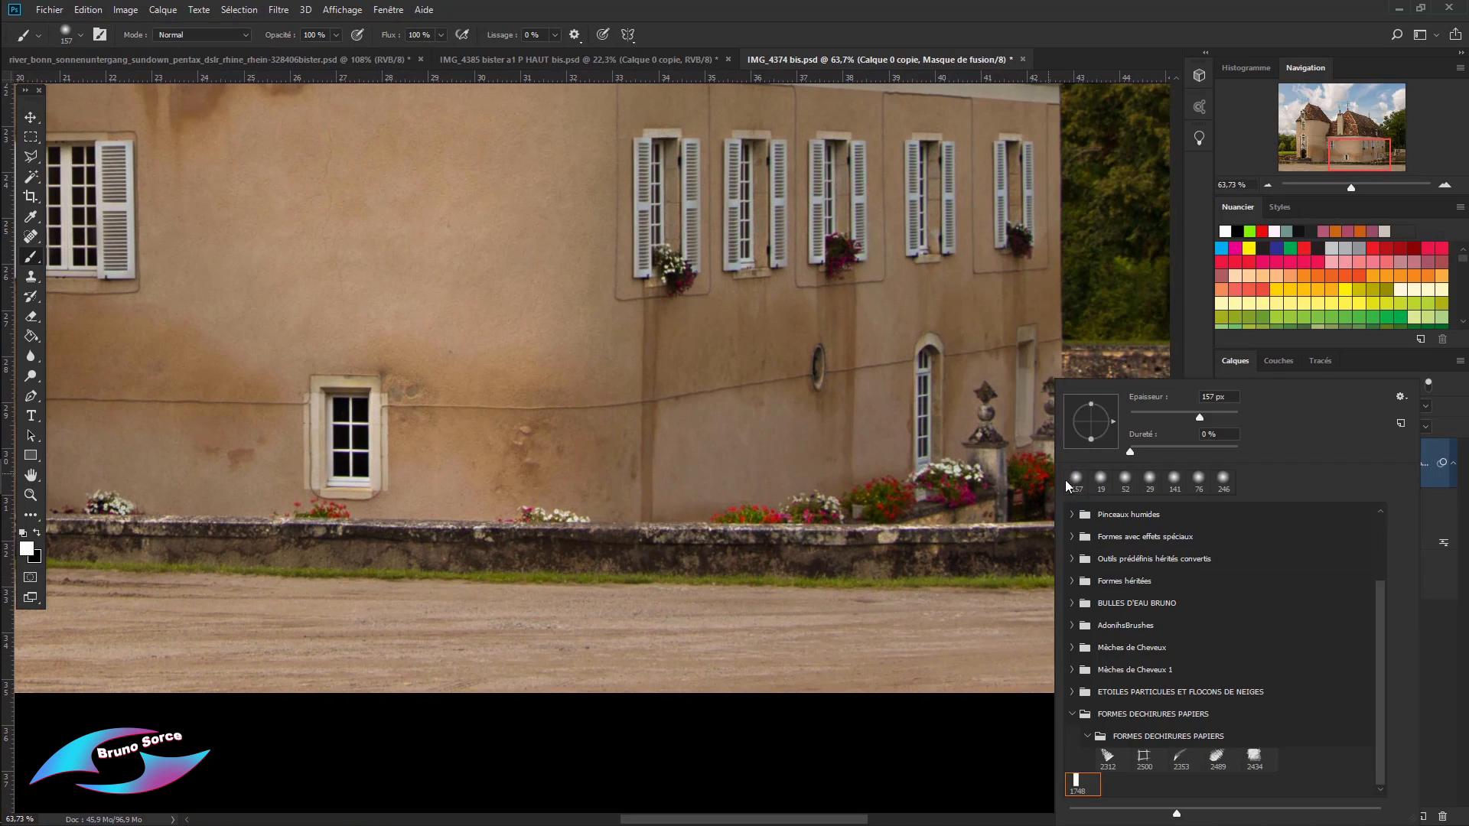
{"action": "left_click", "coordinate": [1169, 413]}
{"action": "left_click", "coordinate": [1026, 466]}
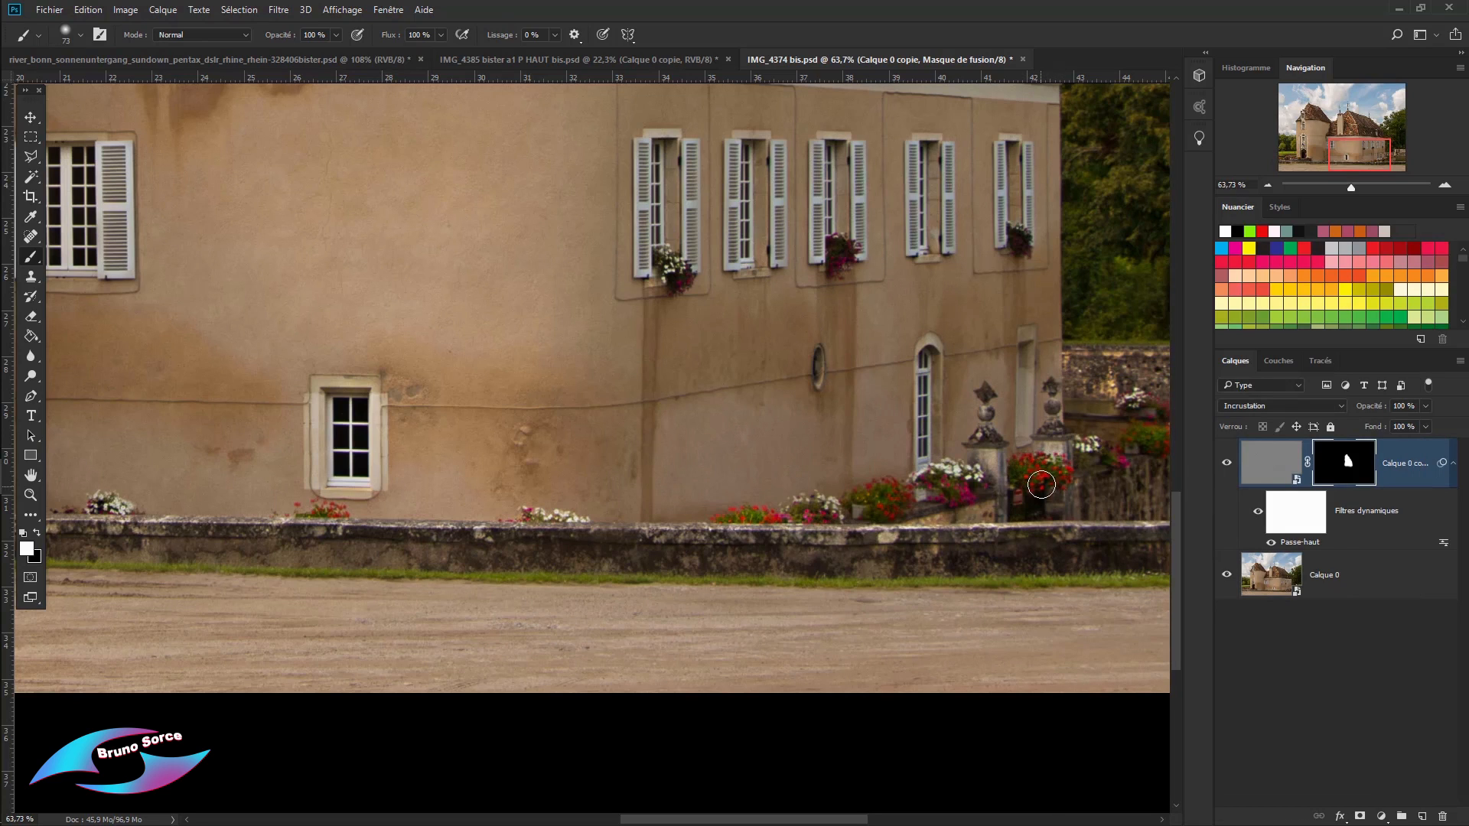
{"action": "mouse_move", "coordinate": [1041, 485]}
{"action": "left_mouse_down"}
{"action": "mouse_move", "coordinate": [1095, 450]}
{"action": "mouse_move", "coordinate": [1135, 448]}
{"action": "mouse_move", "coordinate": [875, 450]}
{"action": "left_mouse_up"}
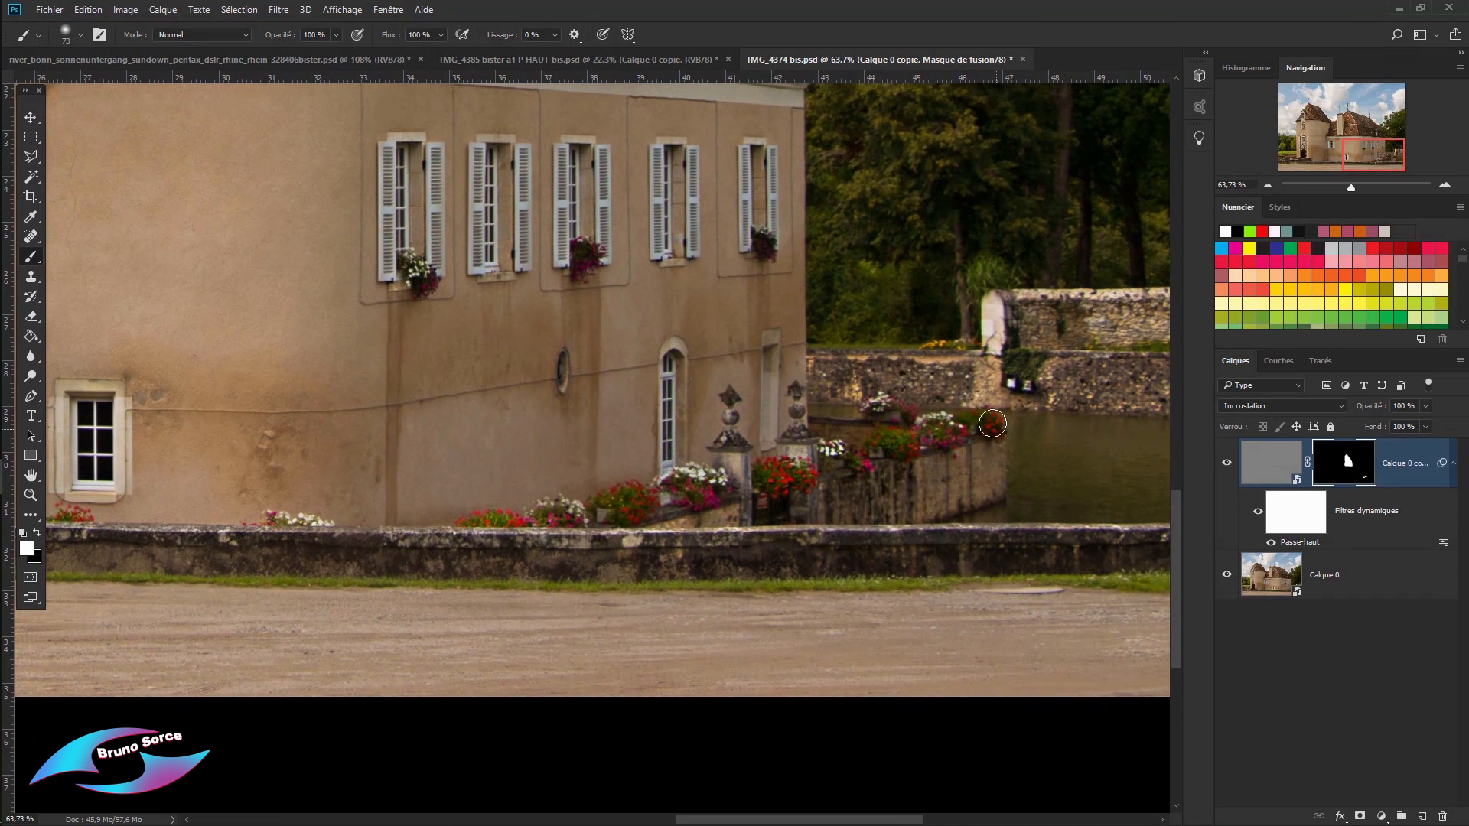
{"action": "mouse_move", "coordinate": [993, 424]}
{"action": "left_mouse_down"}
{"action": "mouse_move", "coordinate": [929, 428]}
{"action": "mouse_move", "coordinate": [812, 374]}
{"action": "mouse_move", "coordinate": [818, 362]}
{"action": "mouse_move", "coordinate": [829, 391]}
{"action": "mouse_move", "coordinate": [976, 400]}
{"action": "mouse_move", "coordinate": [1002, 393]}
{"action": "mouse_move", "coordinate": [979, 376]}
{"action": "mouse_move", "coordinate": [846, 383]}
{"action": "mouse_move", "coordinate": [844, 368]}
{"action": "mouse_move", "coordinate": [1162, 380]}
{"action": "mouse_move", "coordinate": [1158, 397]}
{"action": "mouse_move", "coordinate": [1102, 400]}
{"action": "mouse_move", "coordinate": [907, 385]}
{"action": "mouse_move", "coordinate": [1100, 463]}
{"action": "mouse_move", "coordinate": [1012, 448]}
{"action": "mouse_move", "coordinate": [990, 429]}
{"action": "mouse_move", "coordinate": [989, 483]}
{"action": "mouse_move", "coordinate": [829, 509]}
{"action": "mouse_move", "coordinate": [928, 471]}
{"action": "mouse_move", "coordinate": [745, 510]}
{"action": "mouse_move", "coordinate": [804, 478]}
{"action": "mouse_move", "coordinate": [777, 475]}
{"action": "mouse_move", "coordinate": [801, 463]}
{"action": "mouse_move", "coordinate": [798, 400]}
{"action": "mouse_move", "coordinate": [798, 466]}
{"action": "mouse_move", "coordinate": [758, 491]}
{"action": "mouse_move", "coordinate": [726, 395]}
{"action": "mouse_move", "coordinate": [718, 493]}
{"action": "mouse_move", "coordinate": [743, 457]}
{"action": "mouse_move", "coordinate": [751, 498]}
{"action": "mouse_move", "coordinate": [853, 452]}
{"action": "mouse_move", "coordinate": [813, 454]}
{"action": "mouse_move", "coordinate": [887, 460]}
{"action": "mouse_move", "coordinate": [882, 499]}
{"action": "mouse_move", "coordinate": [745, 504]}
{"action": "mouse_move", "coordinate": [688, 475]}
{"action": "mouse_move", "coordinate": [670, 488]}
{"action": "mouse_move", "coordinate": [693, 492]}
{"action": "mouse_move", "coordinate": [486, 521]}
{"action": "mouse_move", "coordinate": [593, 511]}
{"action": "mouse_move", "coordinate": [490, 540]}
{"action": "mouse_move", "coordinate": [1139, 544]}
{"action": "mouse_move", "coordinate": [1124, 566]}
{"action": "mouse_move", "coordinate": [472, 563]}
{"action": "mouse_move", "coordinate": [837, 600]}
{"action": "left_mouse_up"}
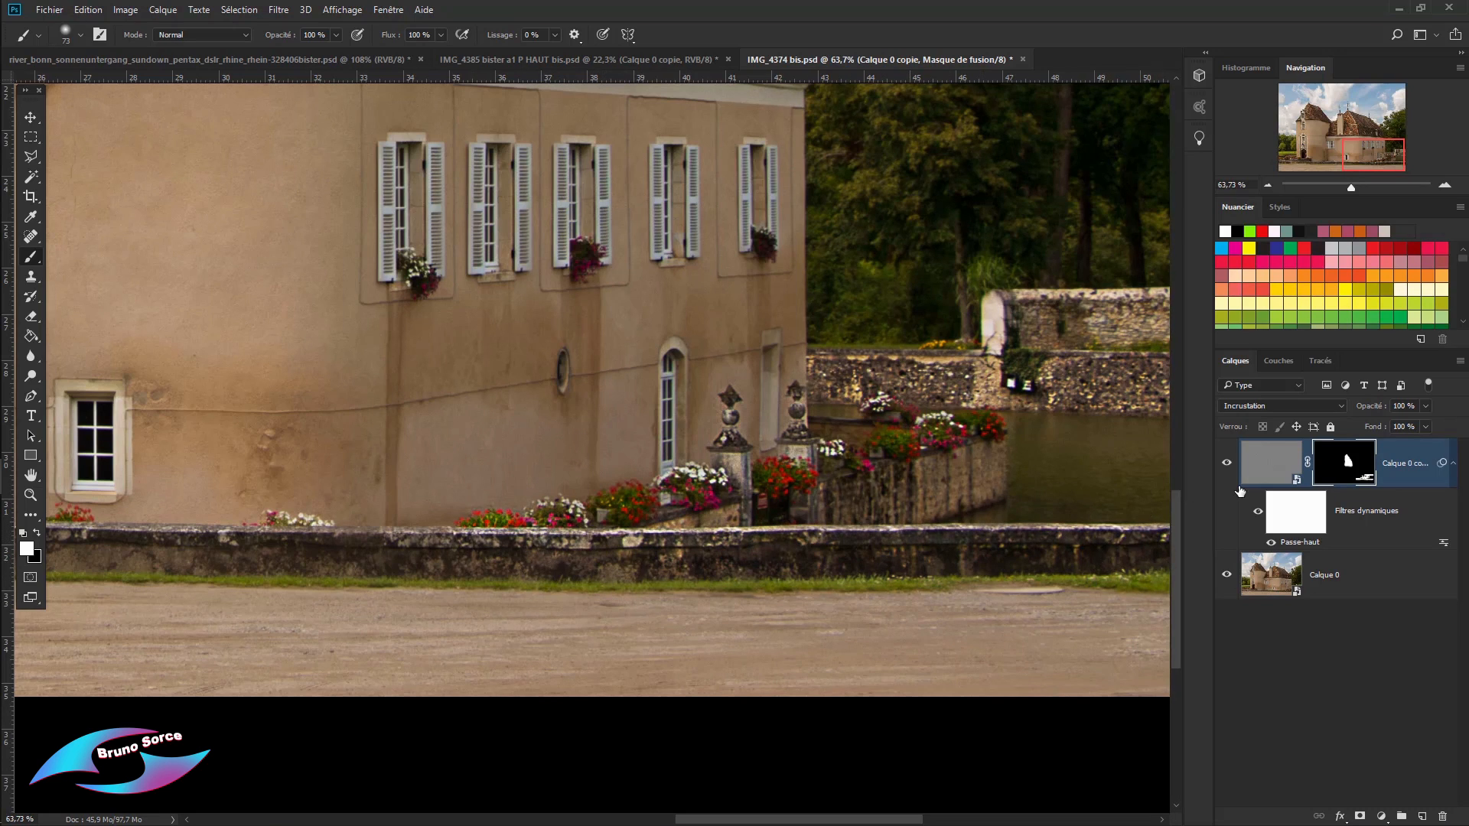
{"action": "left_click", "coordinate": [1225, 467]}
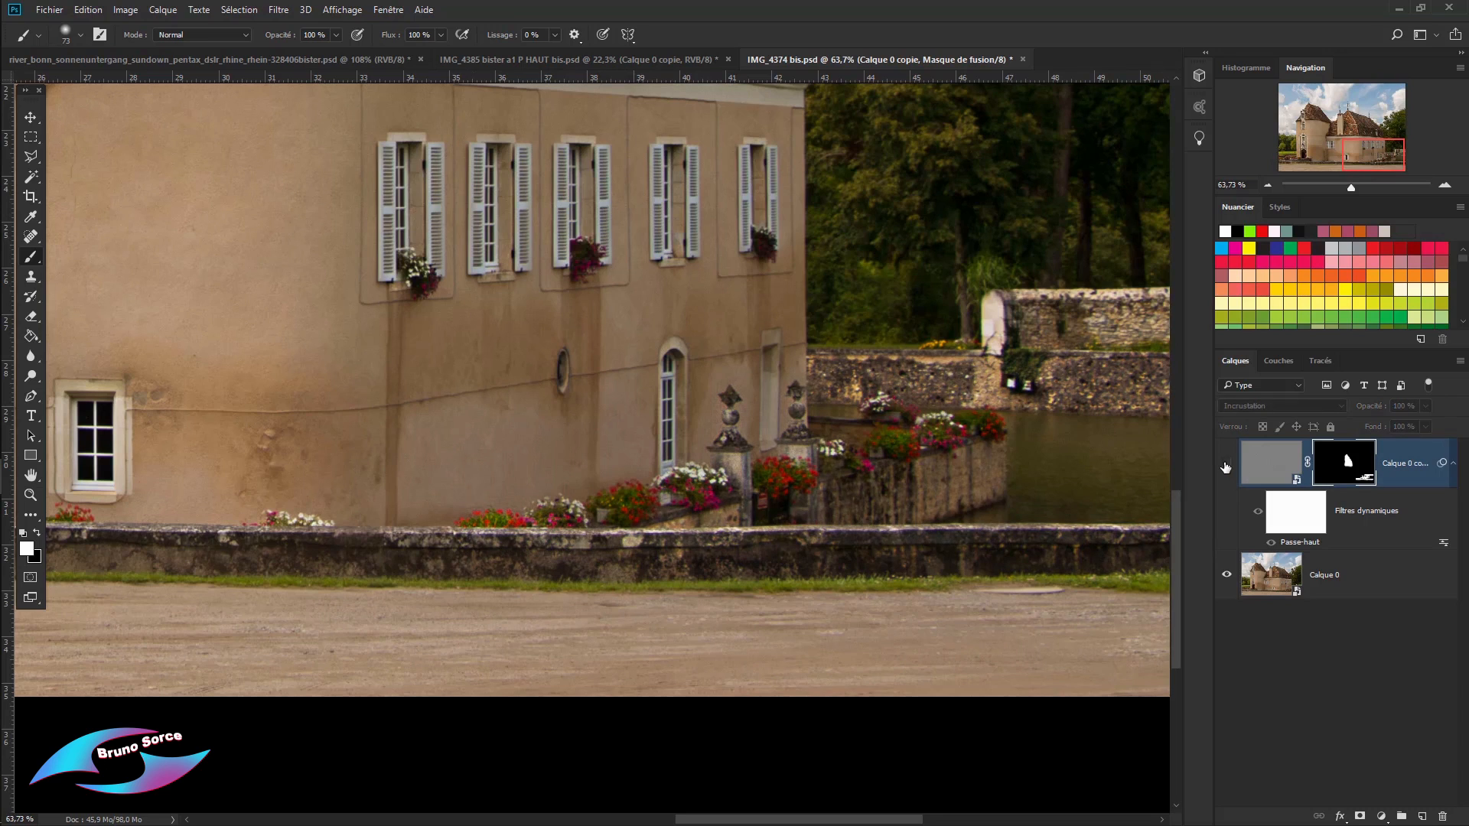
{"action": "left_click", "coordinate": [1225, 464]}
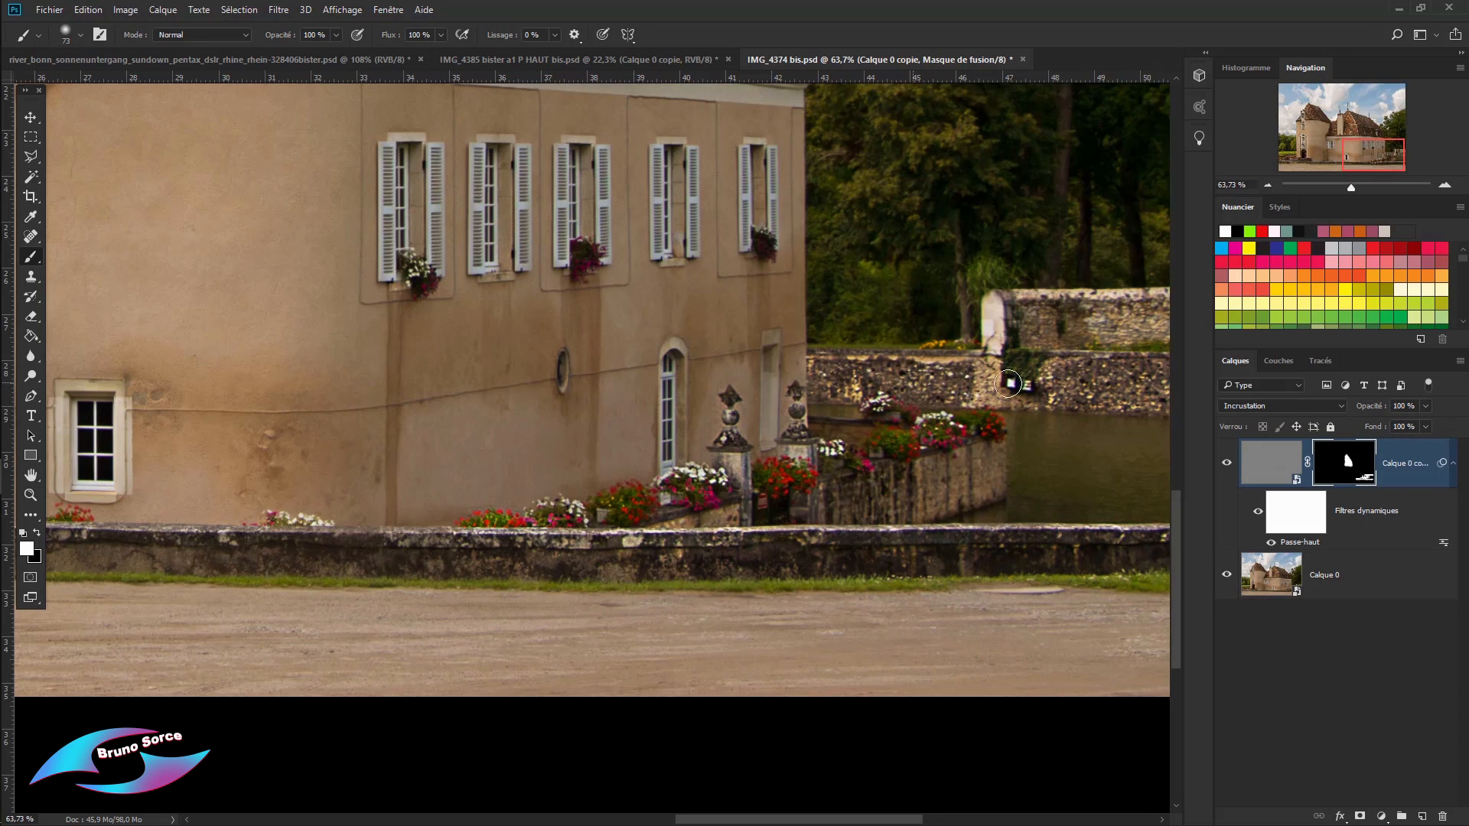
{"action": "left_click", "coordinate": [1227, 466]}
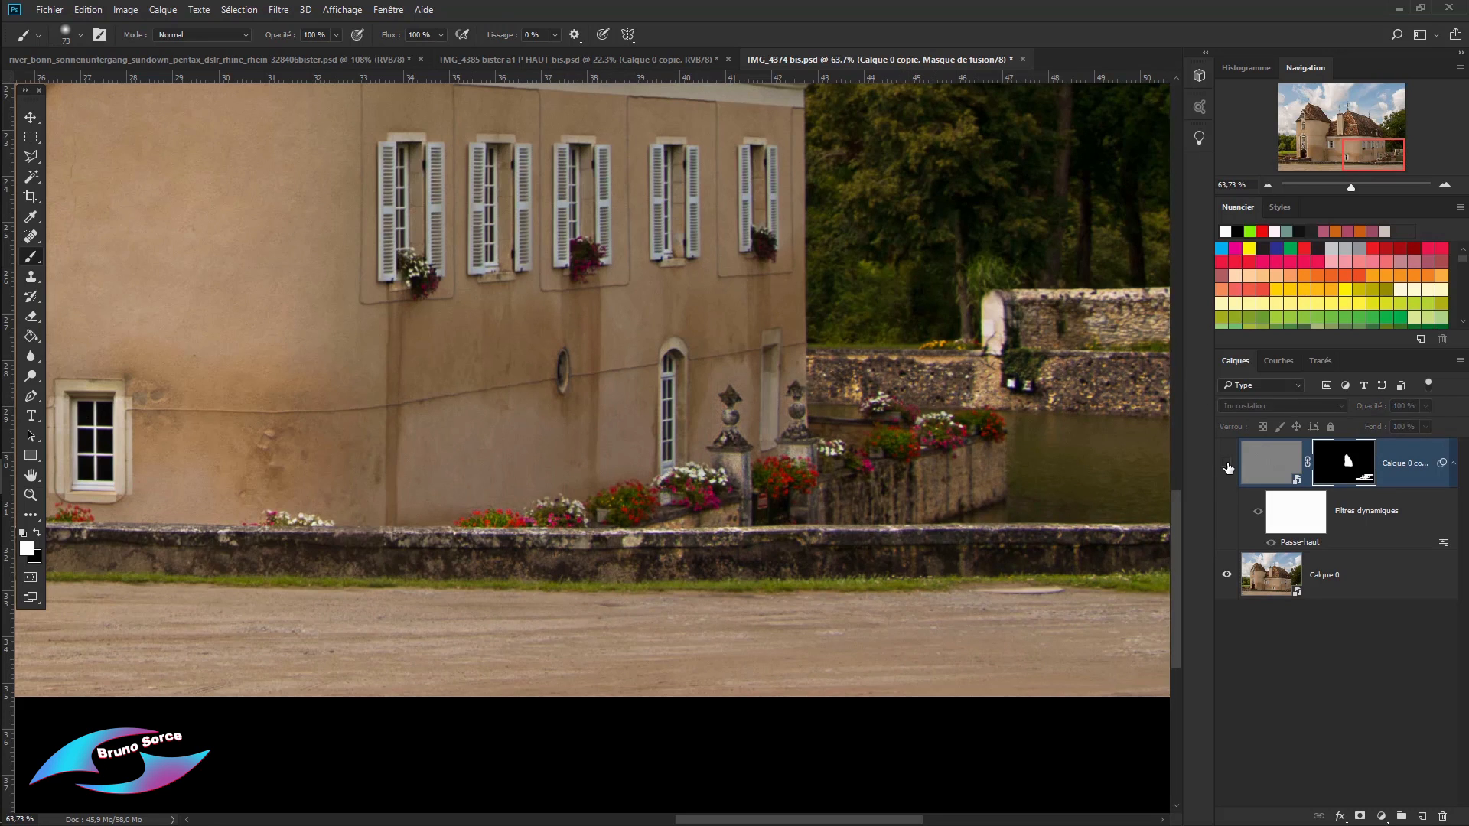
{"action": "left_click", "coordinate": [1226, 464]}
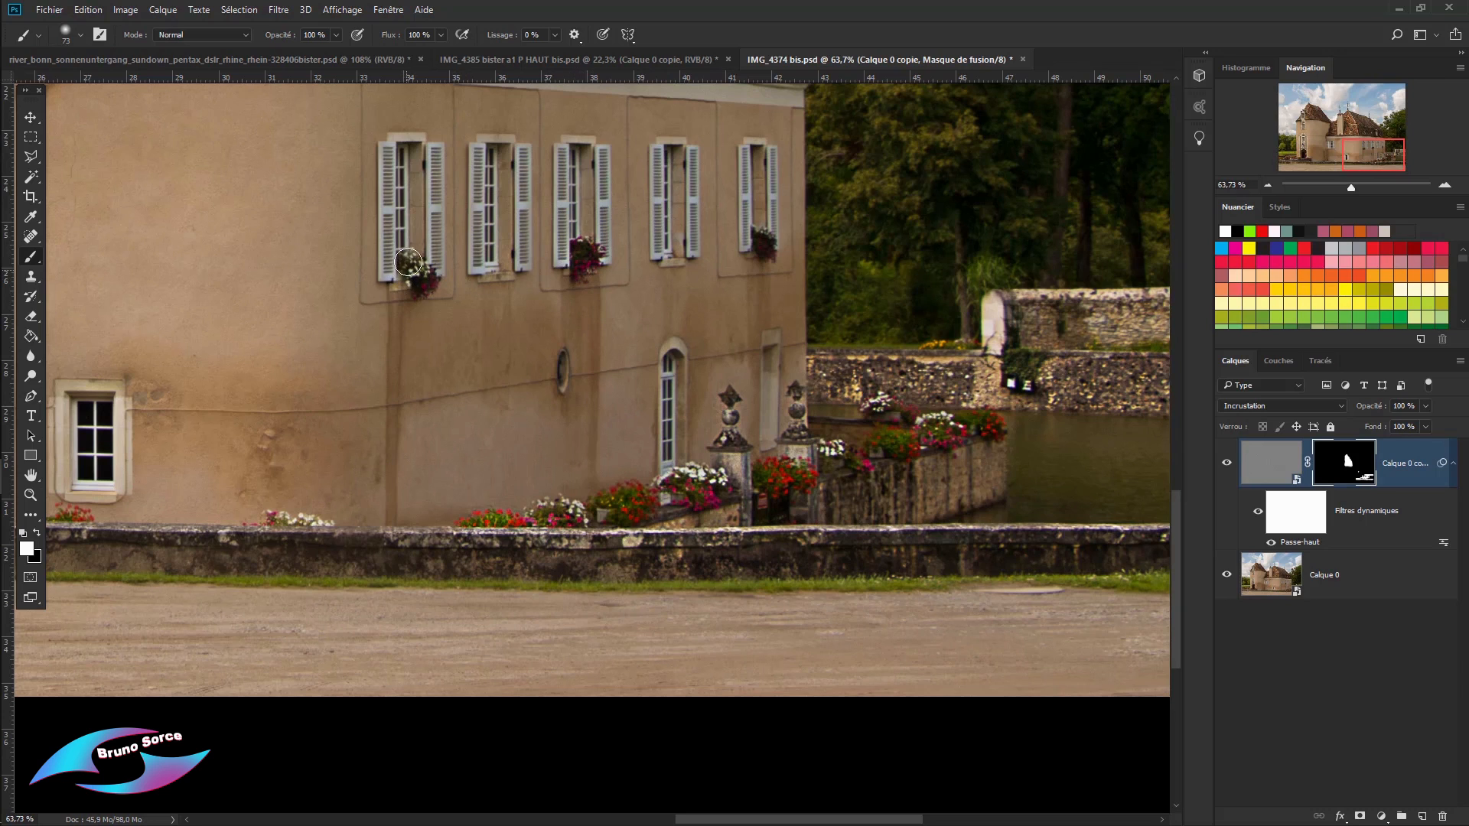
{"action": "left_click_drag", "start_coordinate": [408, 262], "coordinate": [429, 287]}
Compare the whole château photo with the masked sharpening of Calque 0 copie hidden and shown.
{"action": "key", "text": "ctrl+0"}
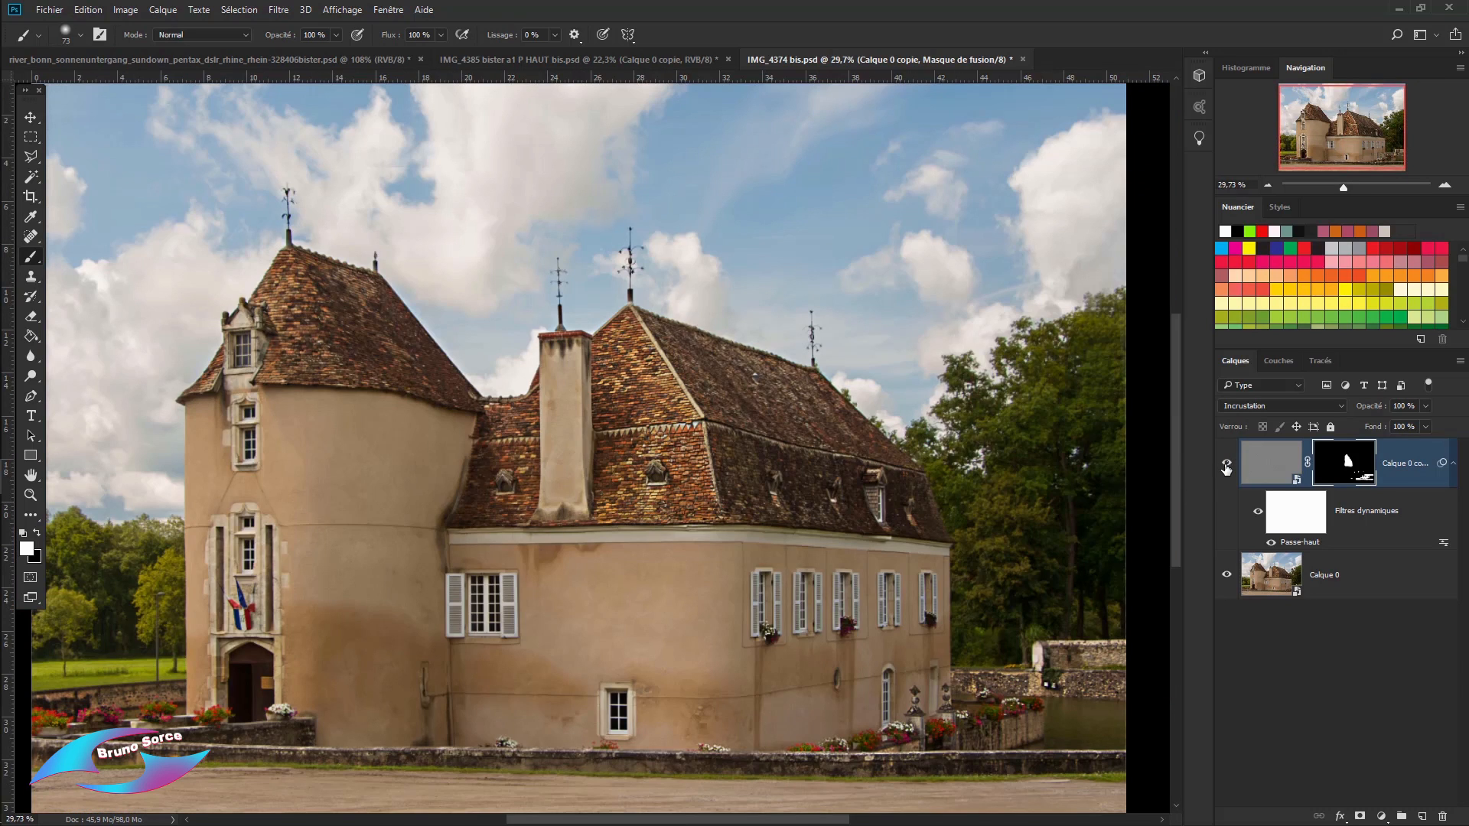
{"action": "left_click", "coordinate": [1226, 465]}
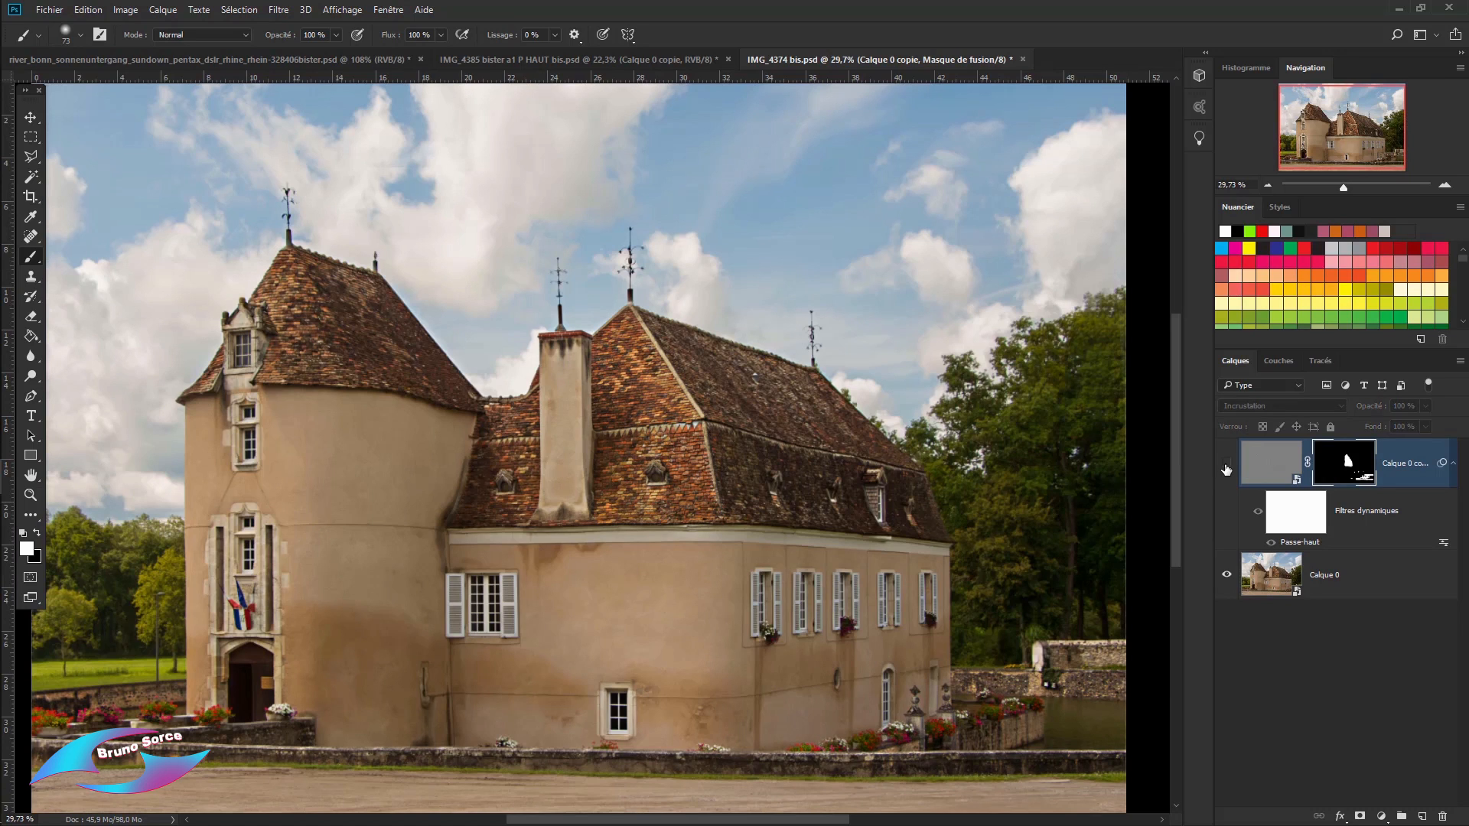
{"action": "left_click", "coordinate": [1227, 465]}
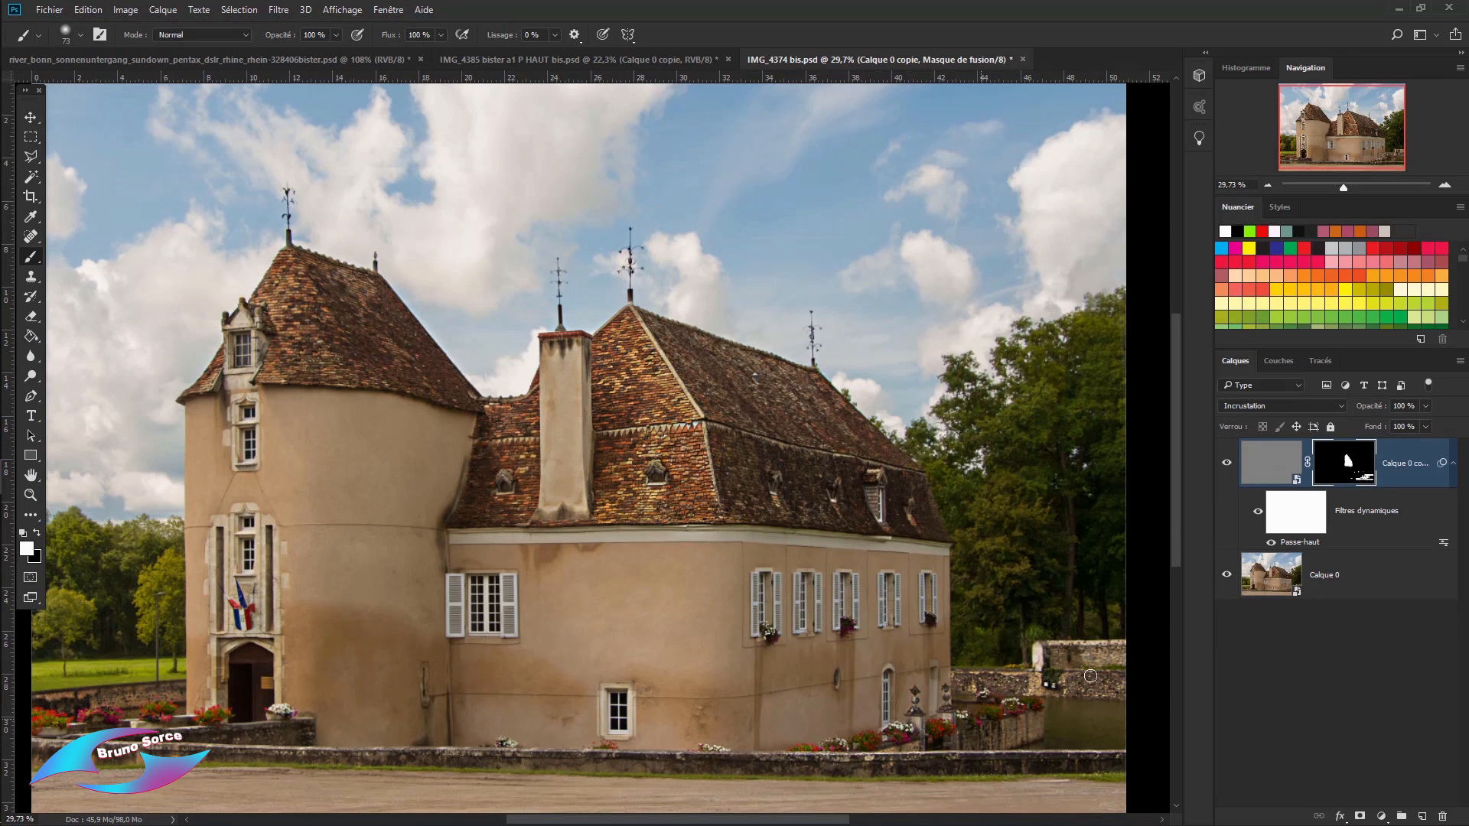
{"action": "left_click", "coordinate": [1226, 467]}
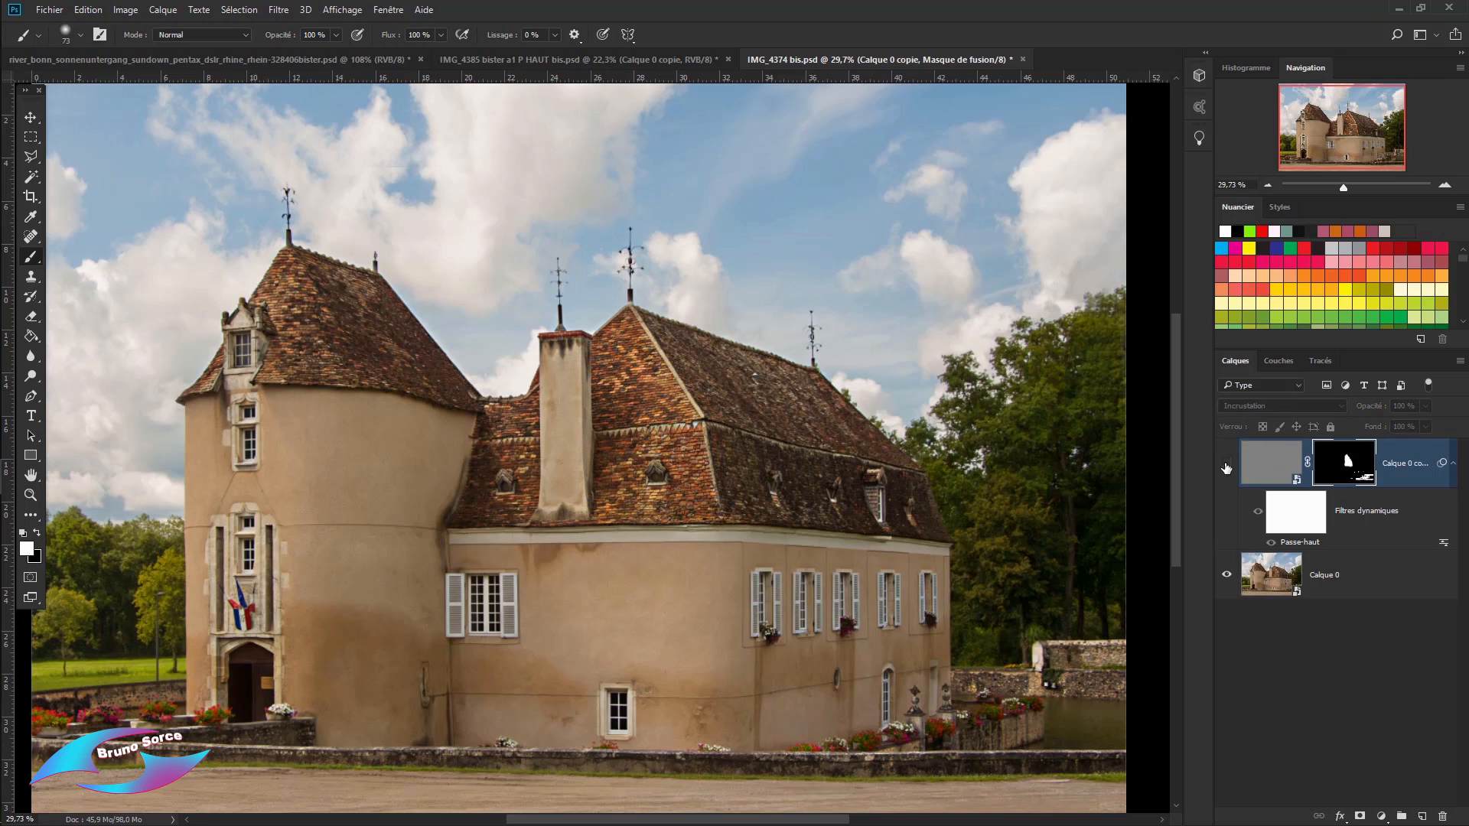
{"action": "left_click", "coordinate": [1227, 467]}
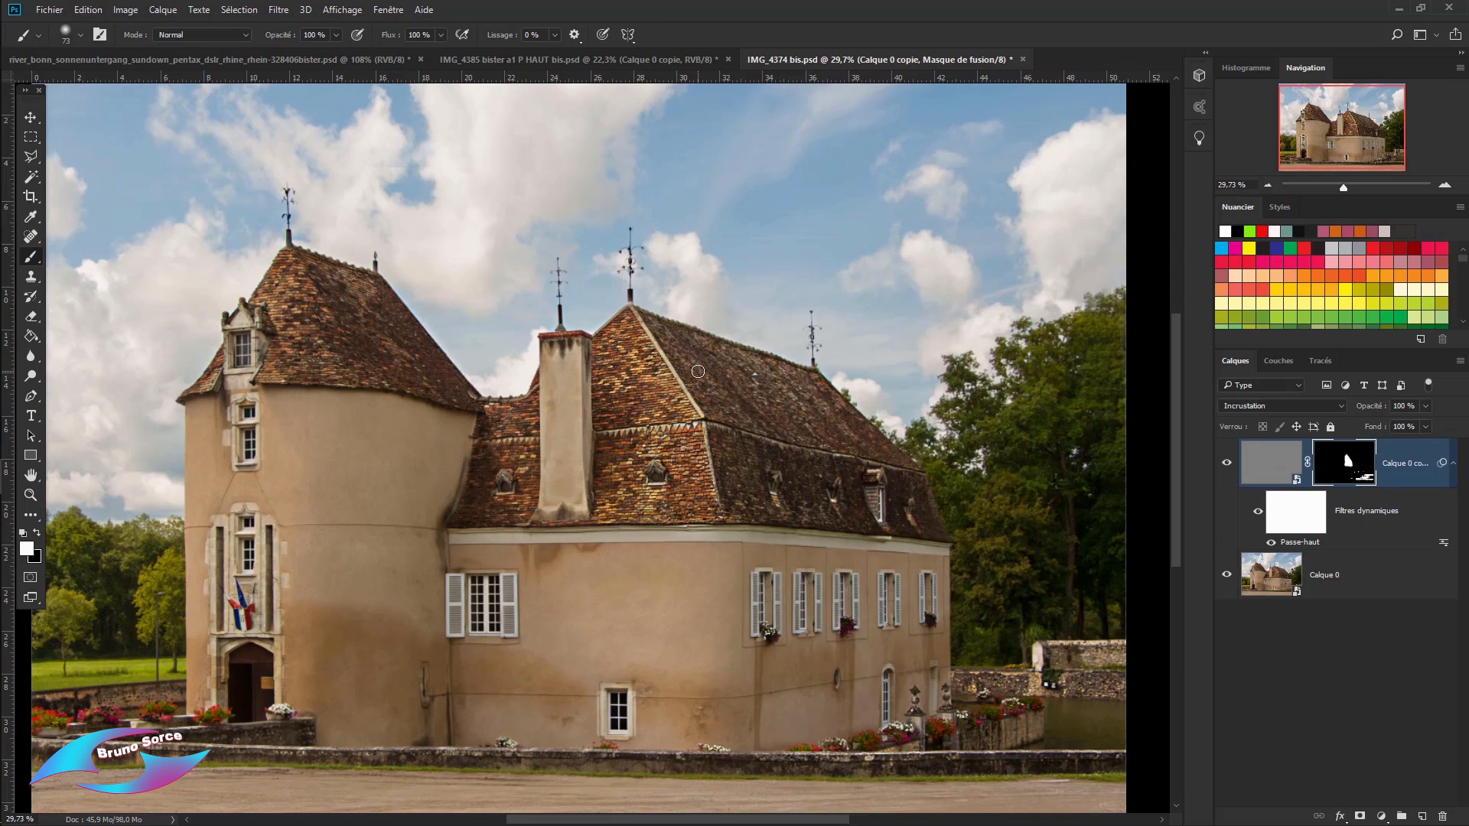
{"action": "scroll", "coordinate": [908, 388], "scroll_direction": "down", "scroll_amount": 1}
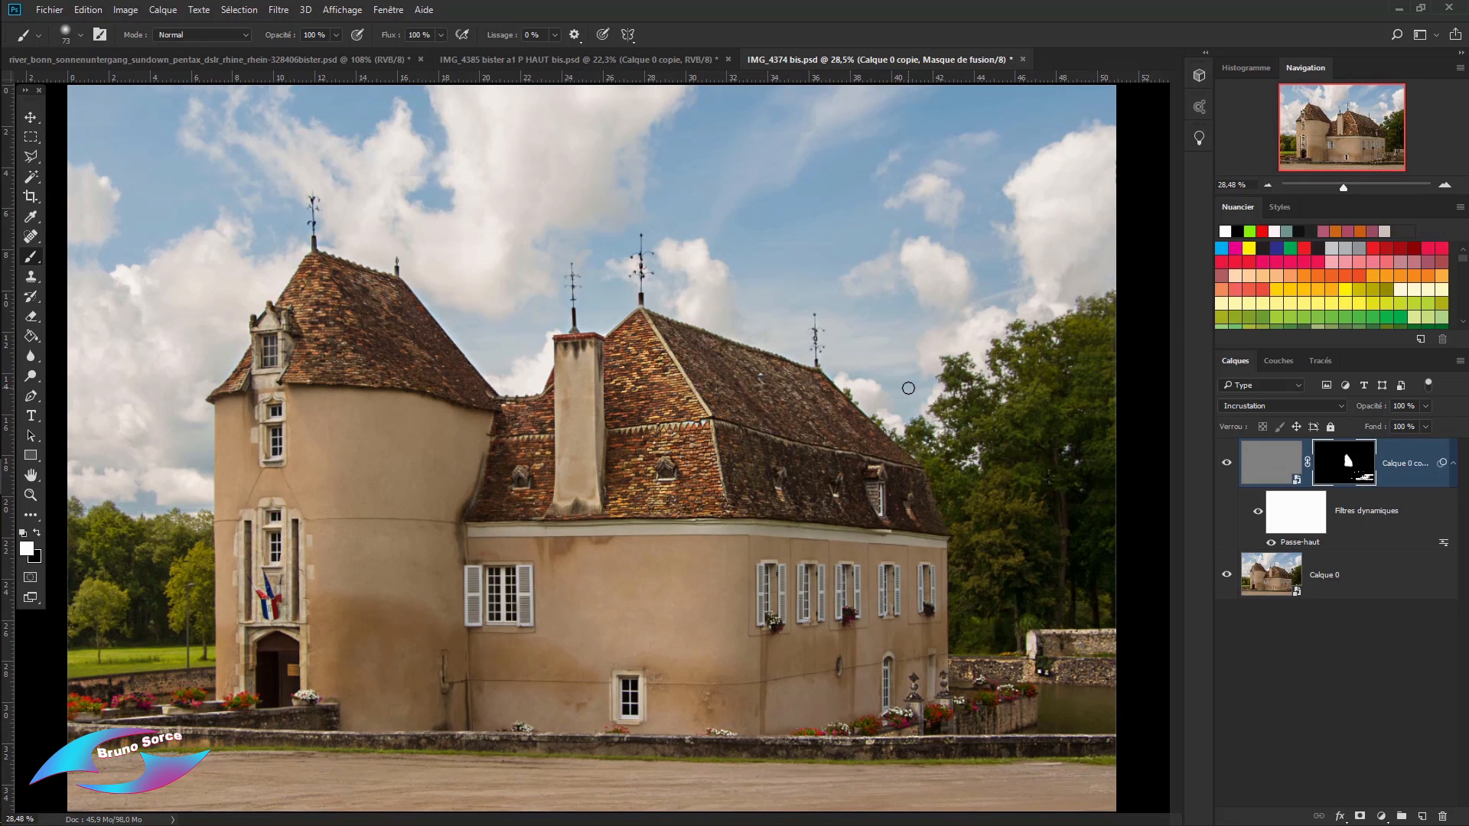
{"action": "key", "text": "v"}
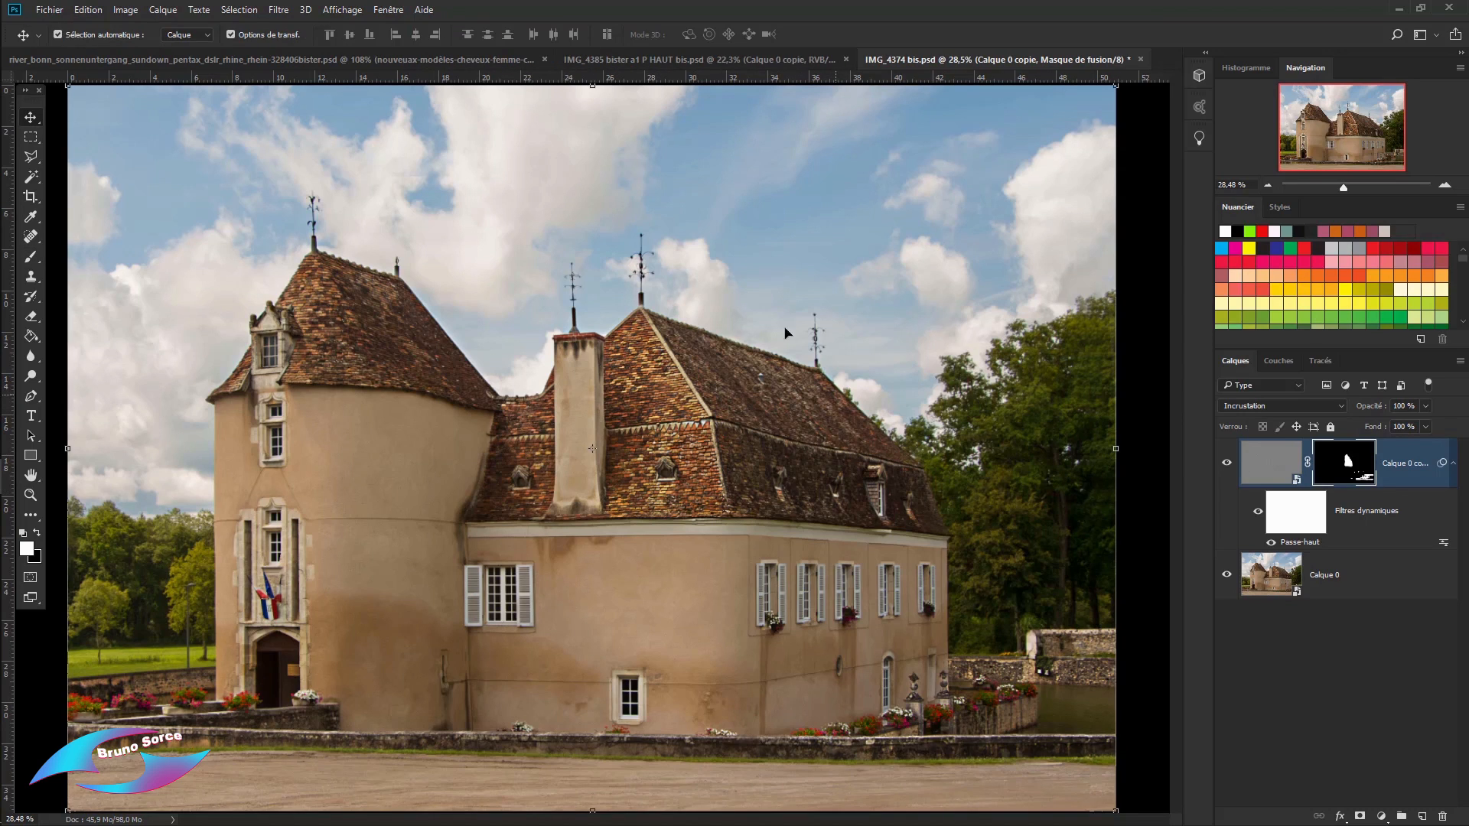